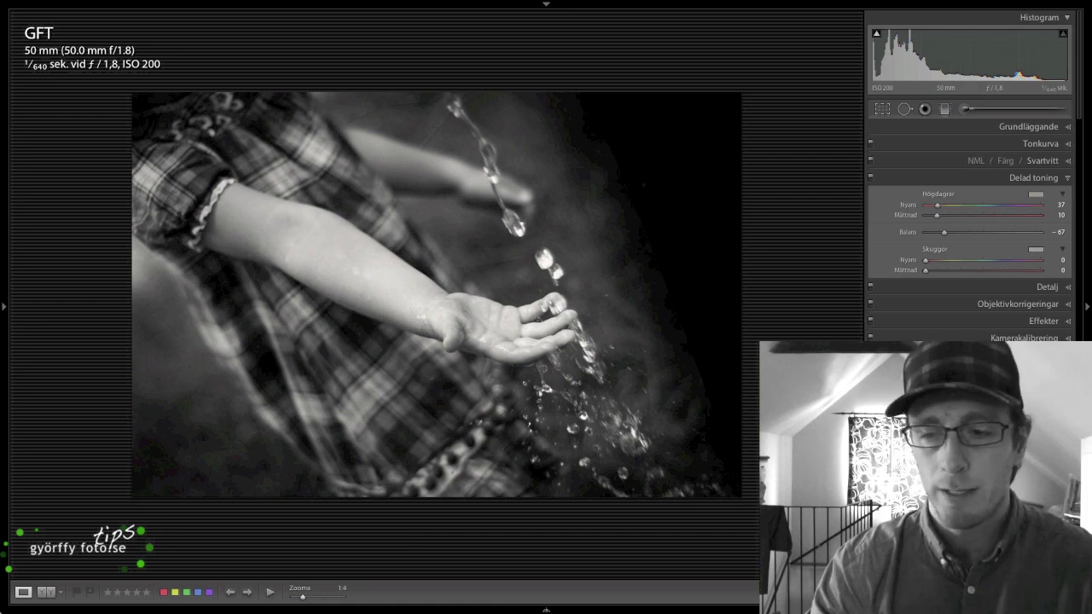
# Reset all Develop settings to restore the unedited colour photo with split toning cleared.
pyautogui.hotkey('ctrl', 'shift', 'r')
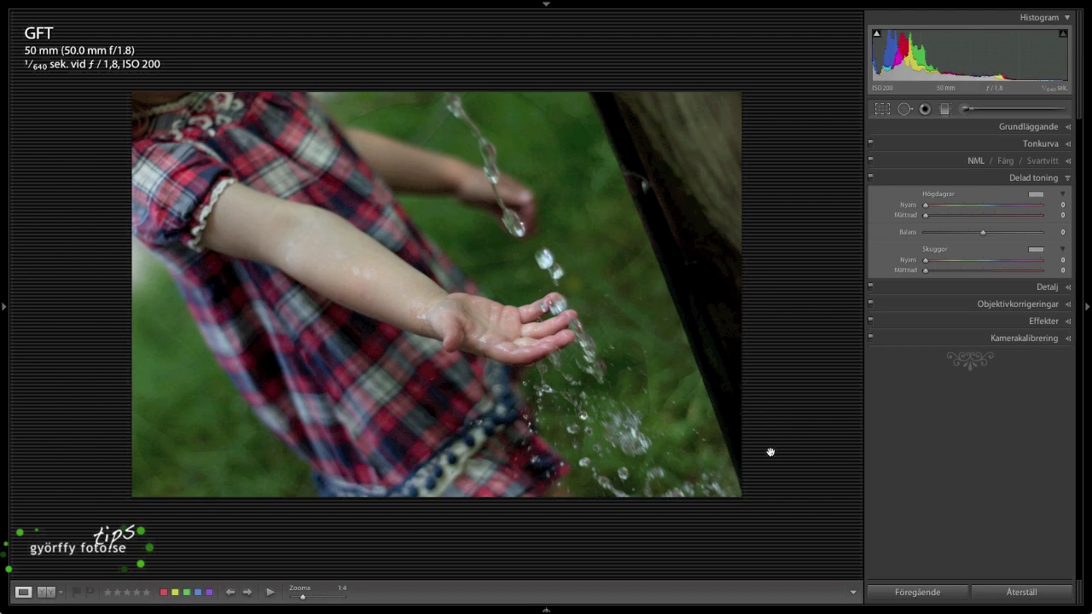
# Crop slightly tighter around the hand and splashing water, then convert to black and white.
pyautogui.press('r')
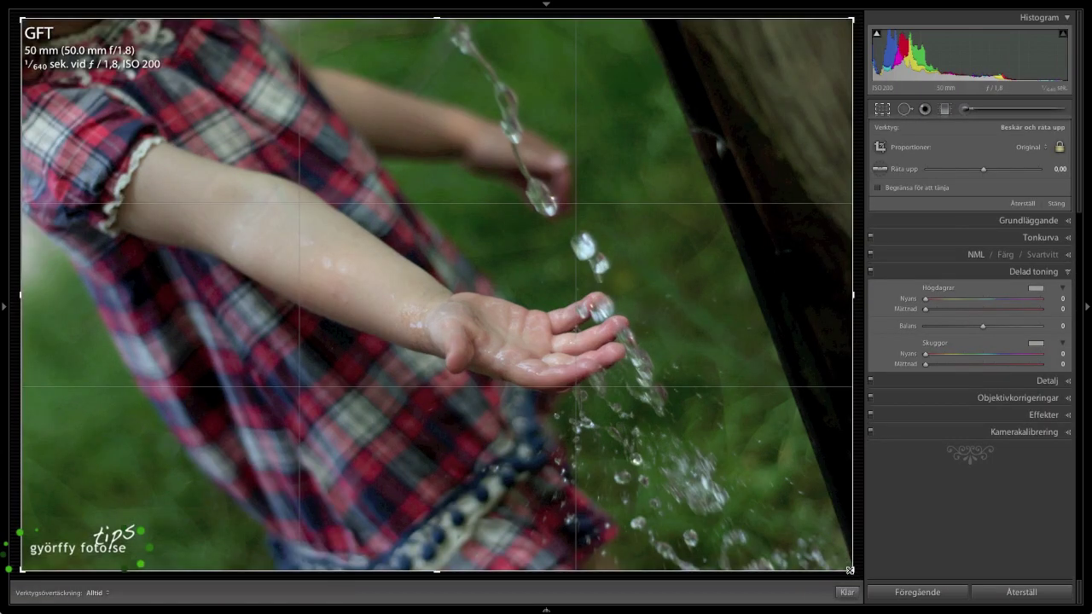
pyautogui.moveTo(850, 570); pyautogui.dragTo(826, 554)
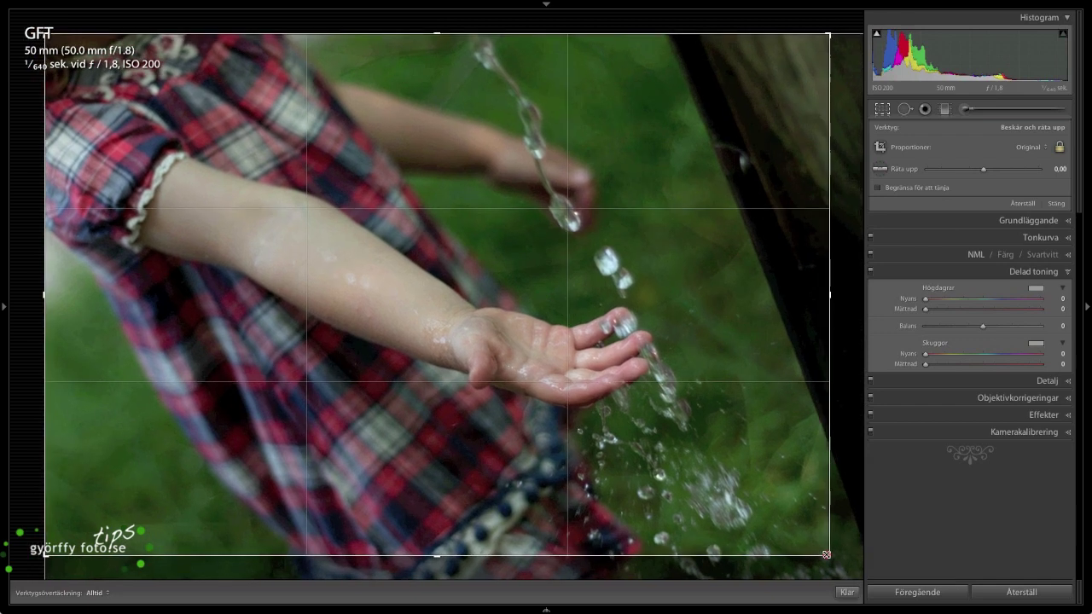
pyautogui.moveTo(826, 554); pyautogui.dragTo(833, 559)
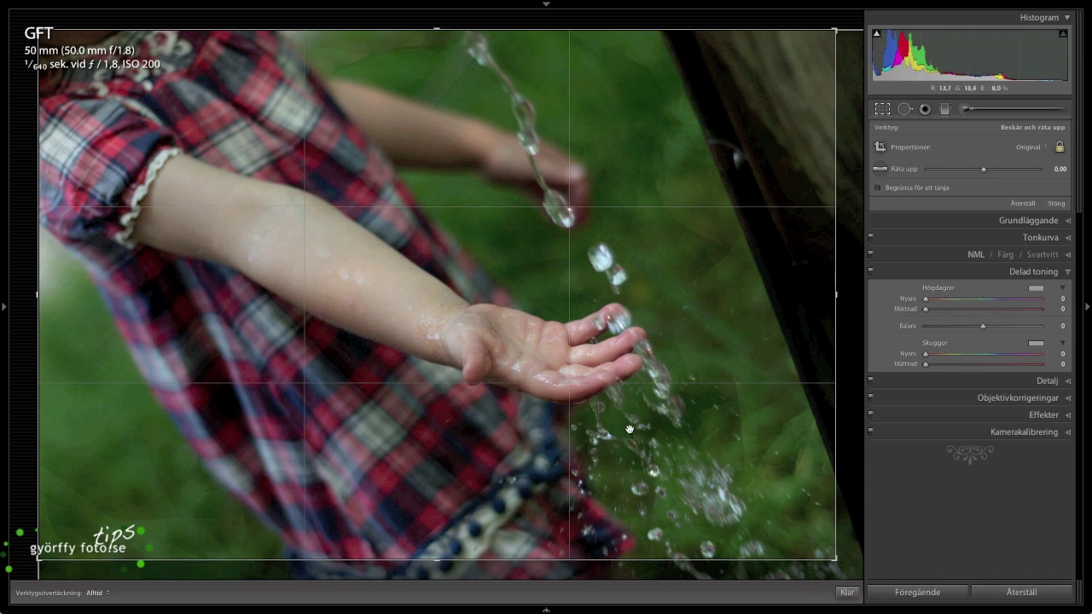
pyautogui.press('Return')
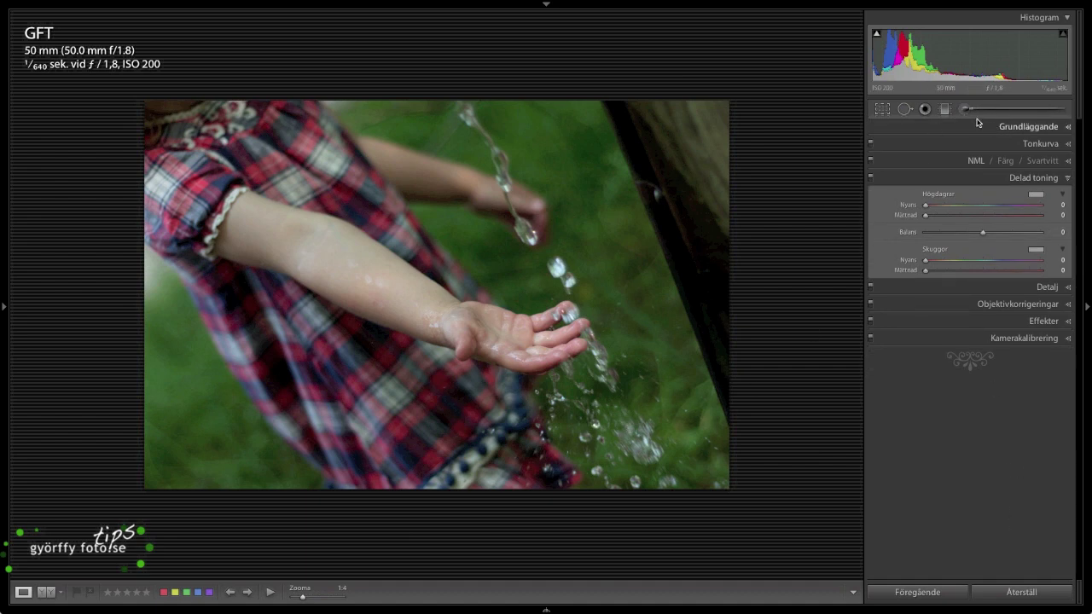
pyautogui.press('v')
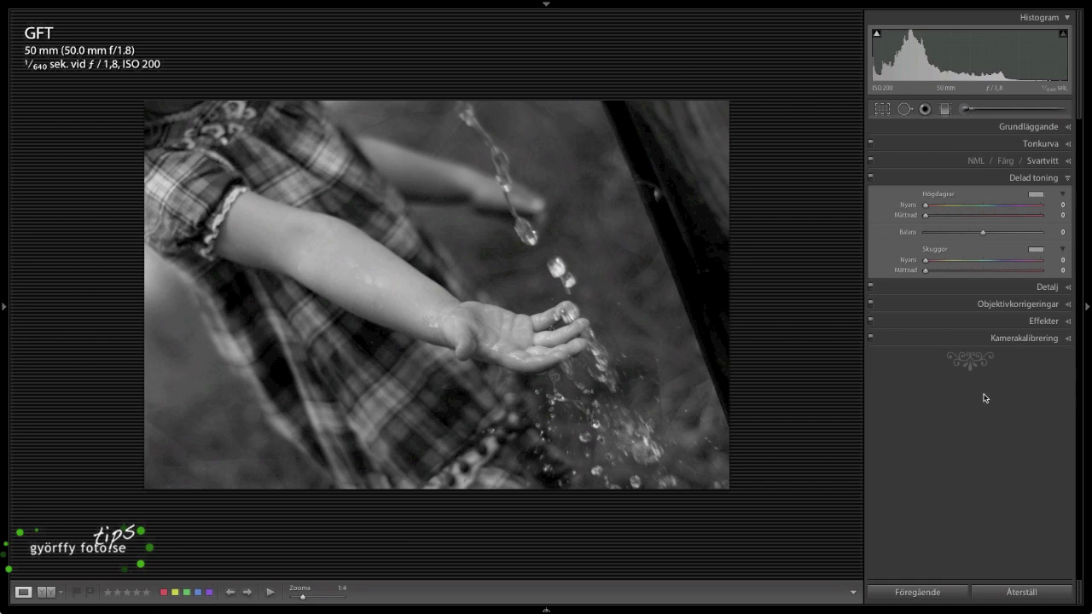
# Select the Graduated Filter tool to begin a new gradient adjustment.
pyautogui.click(944, 108)
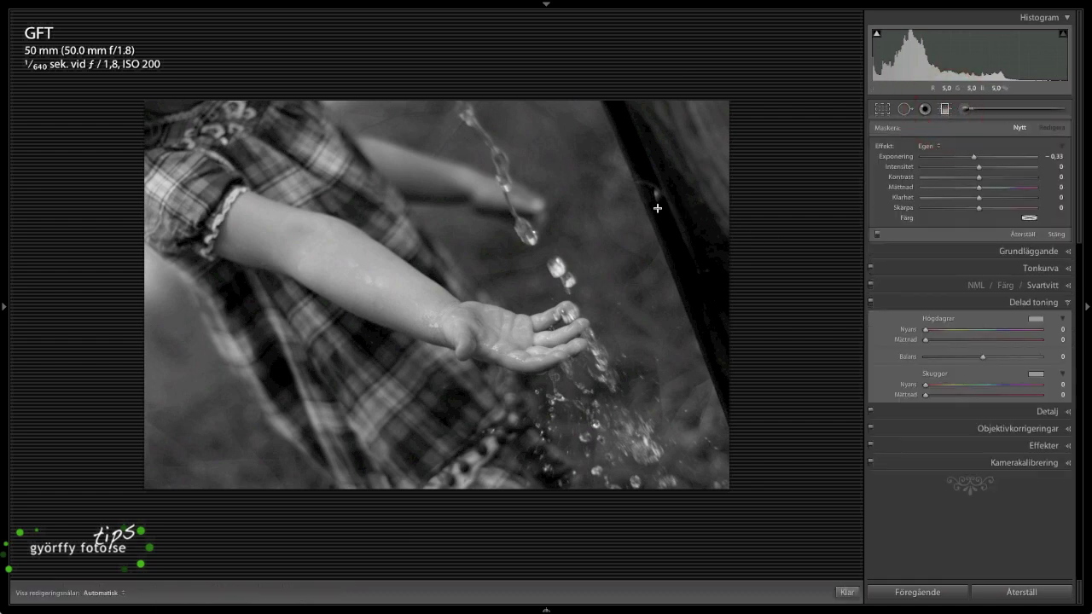
# Add a diagonal graduated filter at −1.98 exposure darkening the photo's right edge.
pyautogui.moveTo(665, 196); pyautogui.dragTo(574, 246)
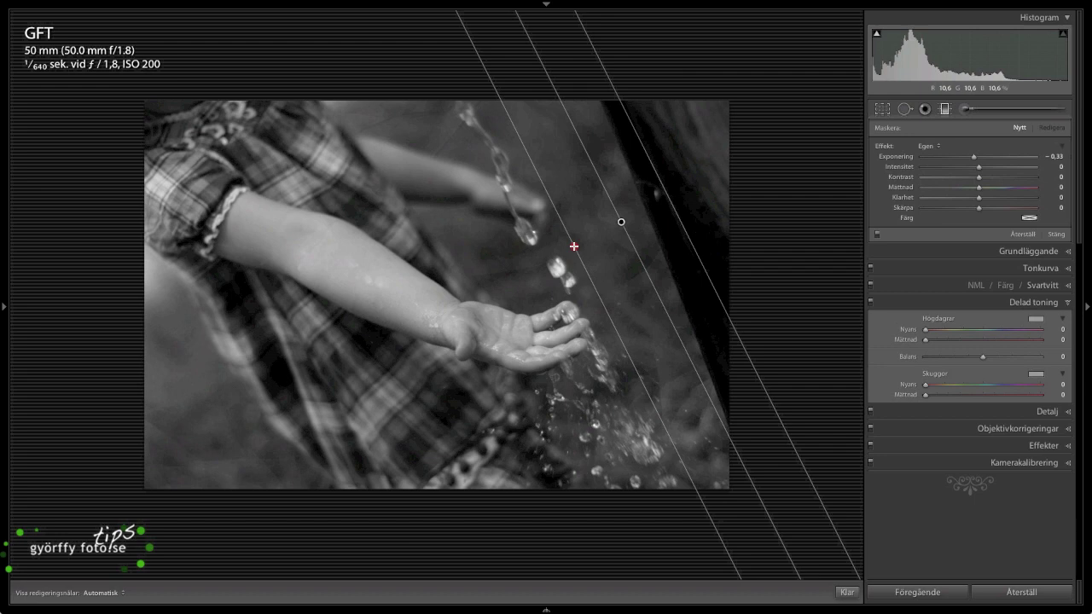
pyautogui.click(574, 246)
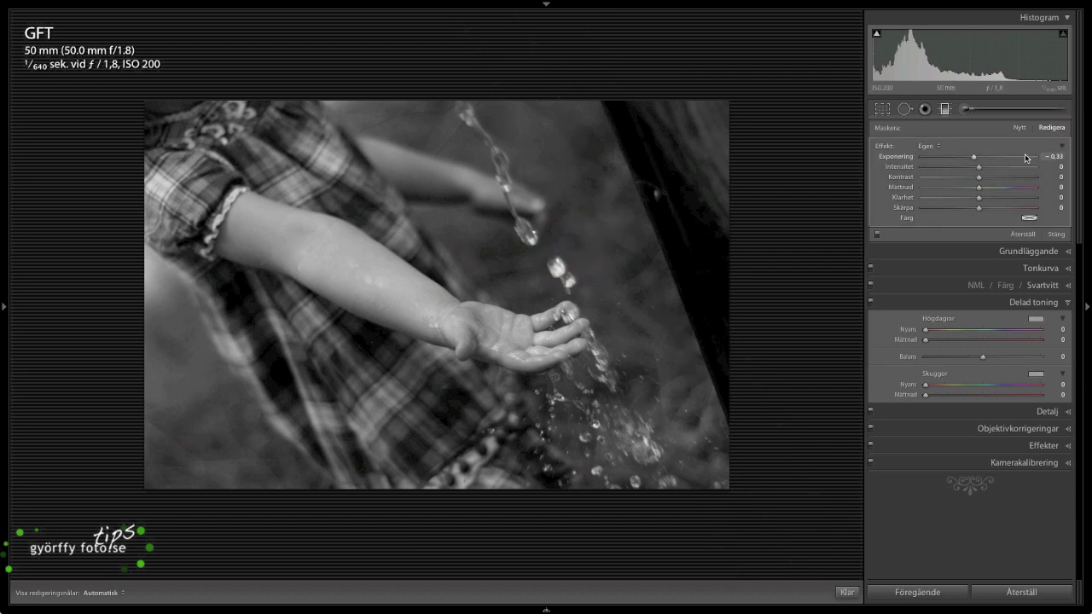
pyautogui.press('shift')
pyautogui.press('-')
pyautogui.press('-')
pyautogui.press('-')
pyautogui.press('-')
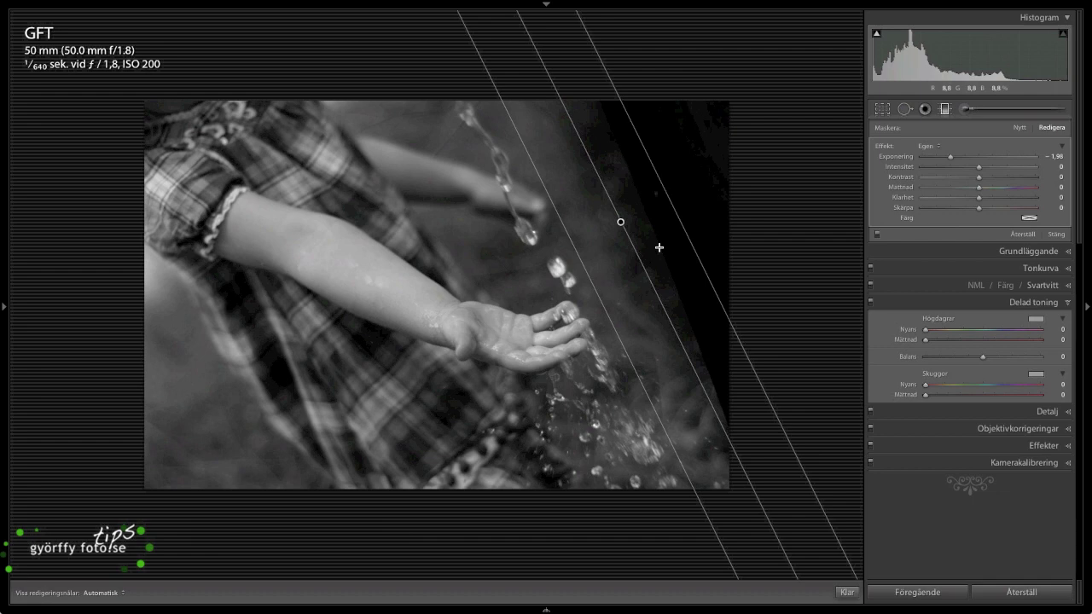
pyautogui.moveTo(668, 199); pyautogui.dragTo(658, 203)
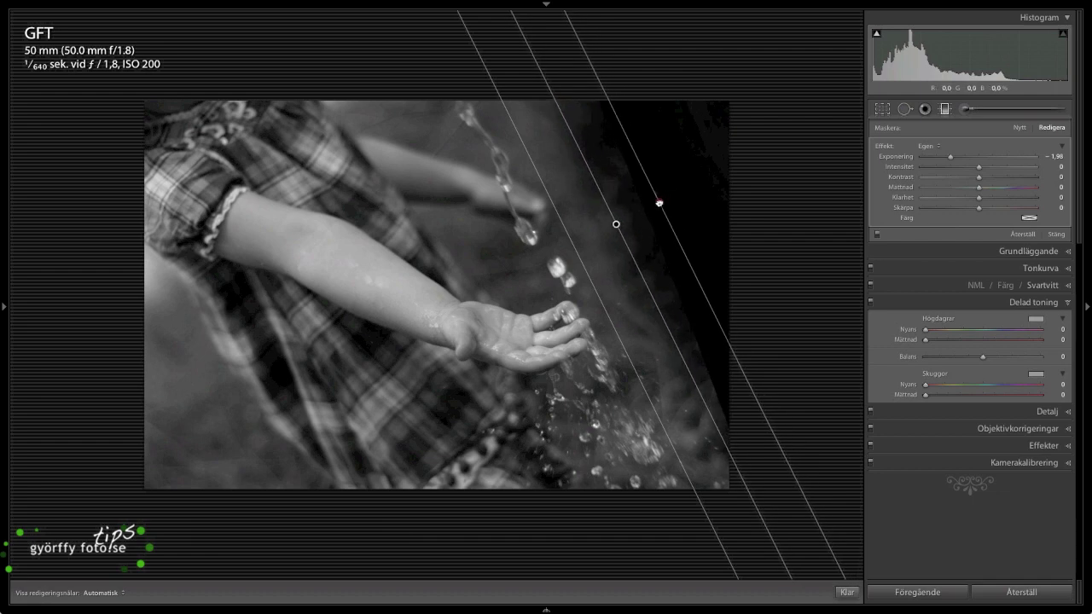
pyautogui.moveTo(660, 203); pyautogui.dragTo(660, 202)
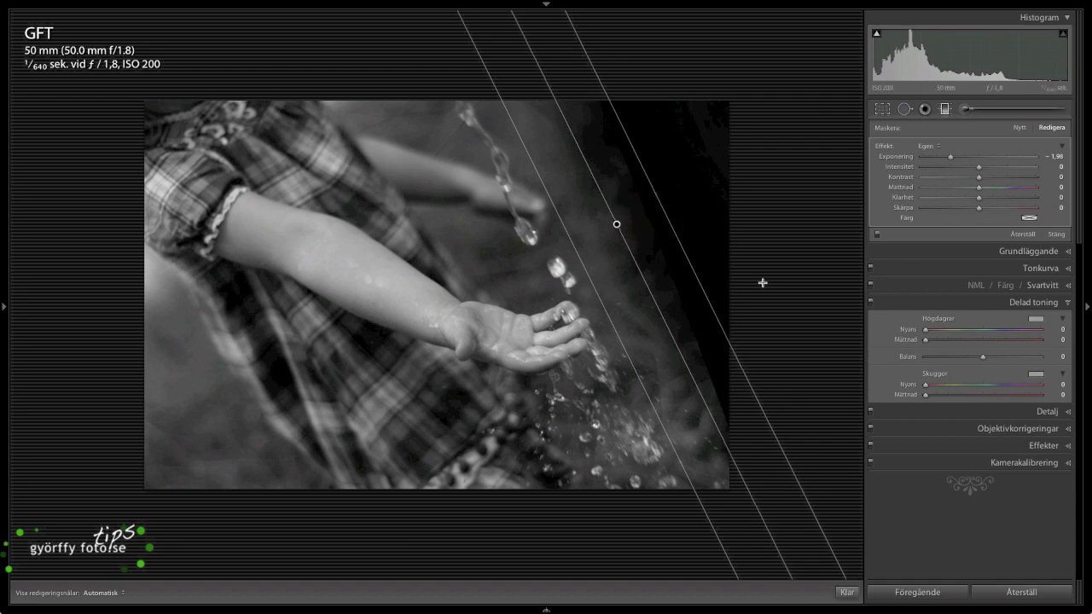
pyautogui.click(763, 283)
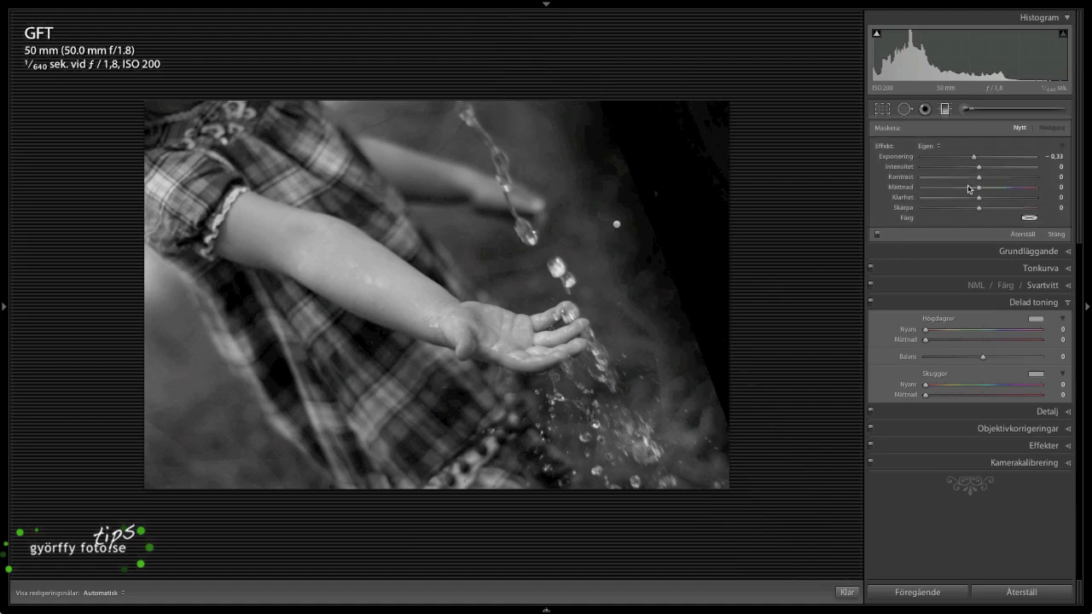
# Paint a −0.33 exposure Adjustment Brush stroke on the upper-right dark background.
pyautogui.click(965, 109)
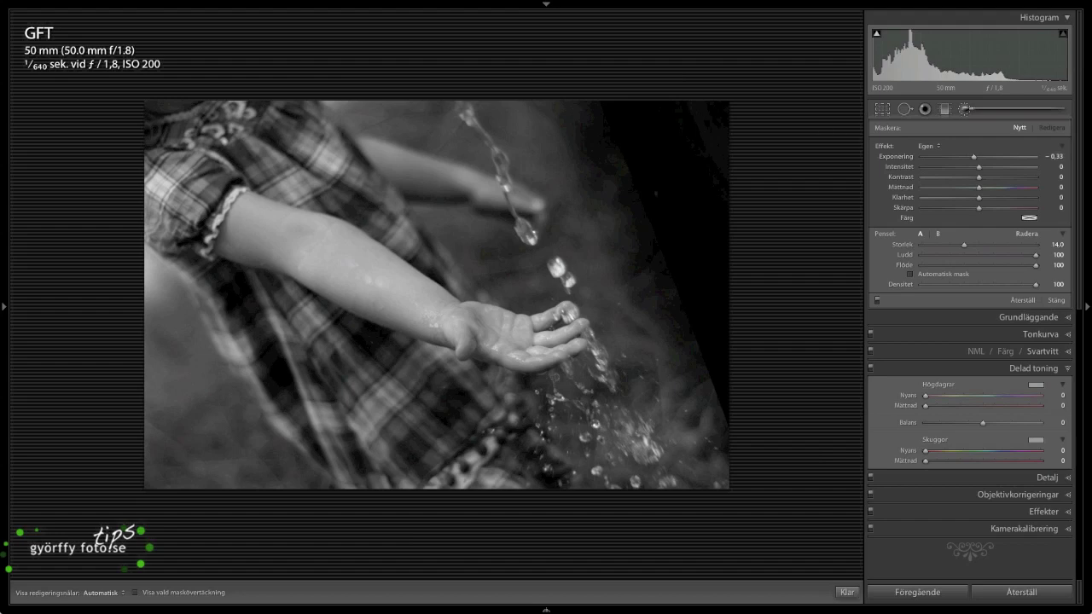
pyautogui.press('h')
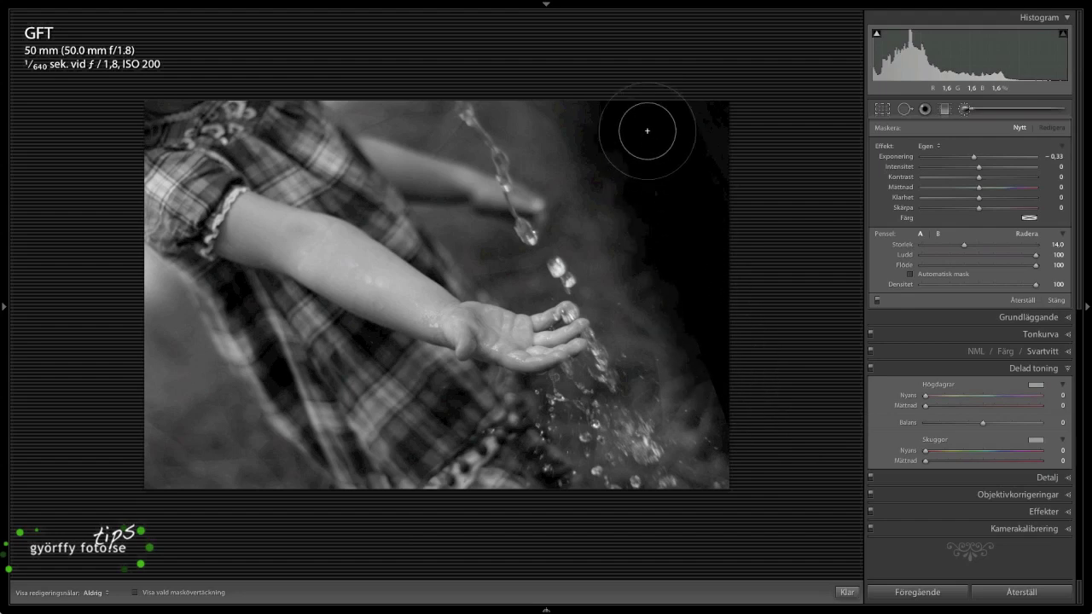
pyautogui.click(644, 91)
pyautogui.press('h')
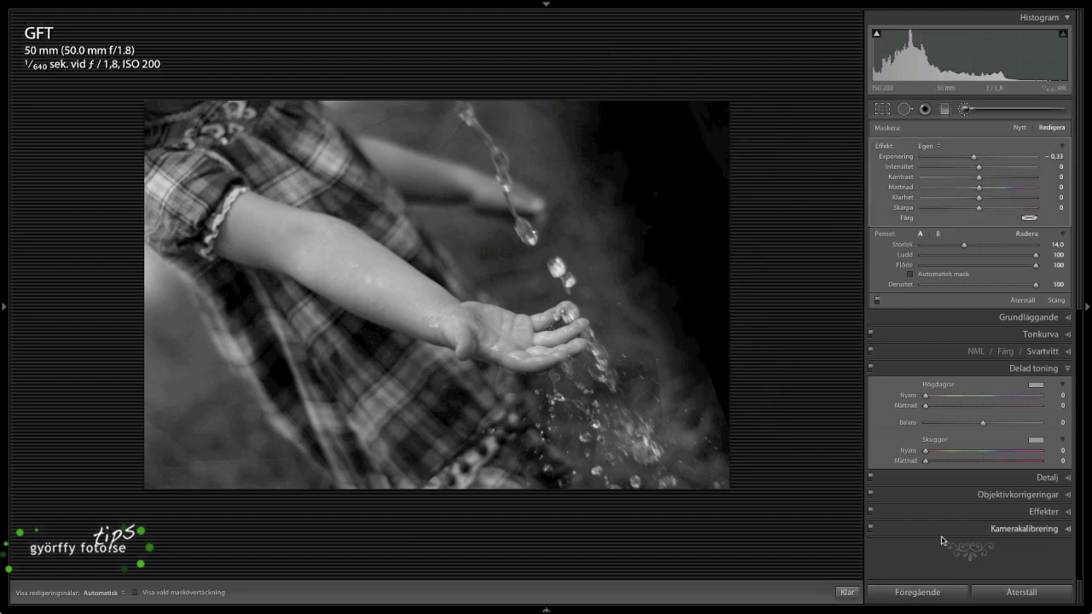
pyautogui.click(847, 592)
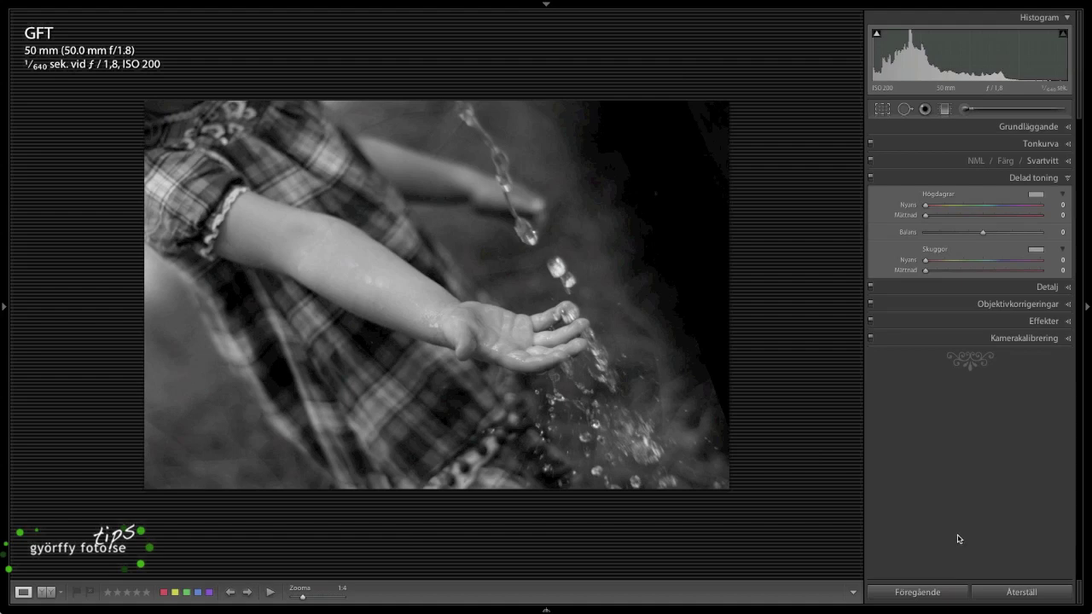
# Zoom the photo to Fill, then back to Fit, and cycle the info overlay.
pyautogui.click(717, 393)
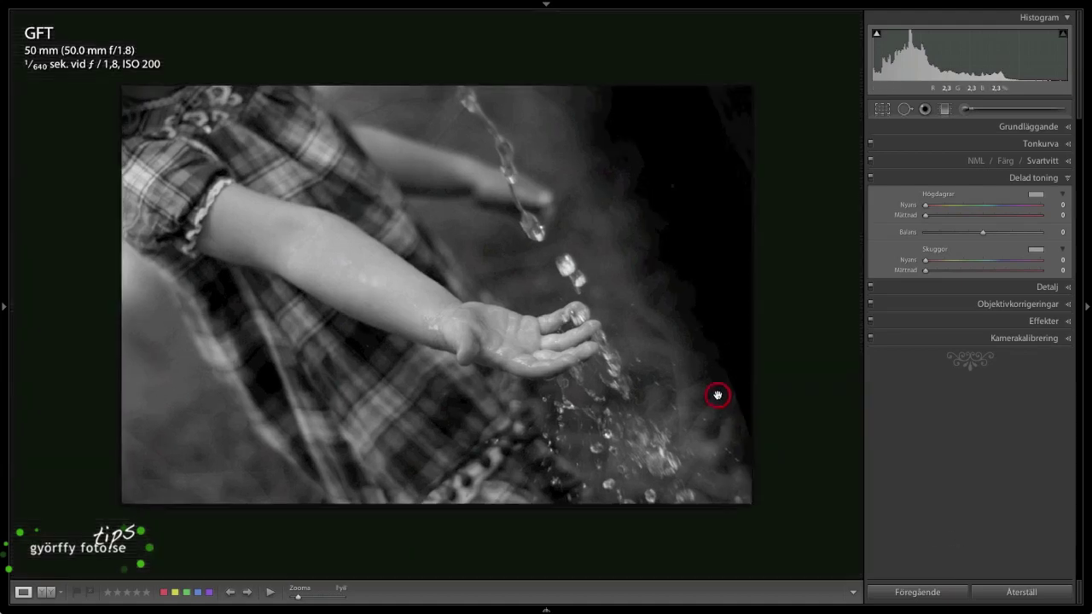
pyautogui.click(845, 442)
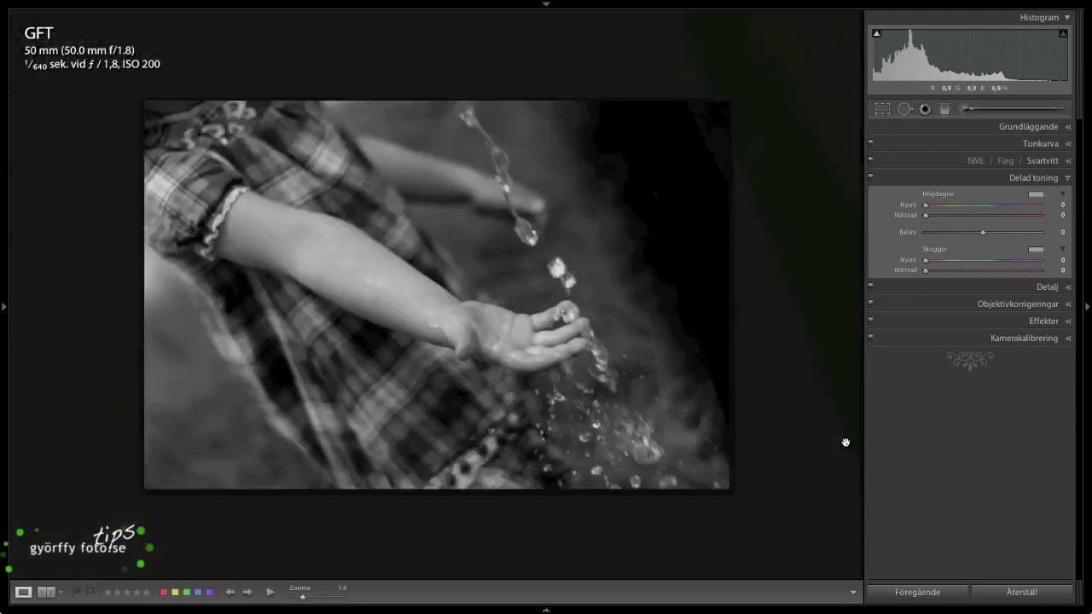
pyautogui.click(846, 442)
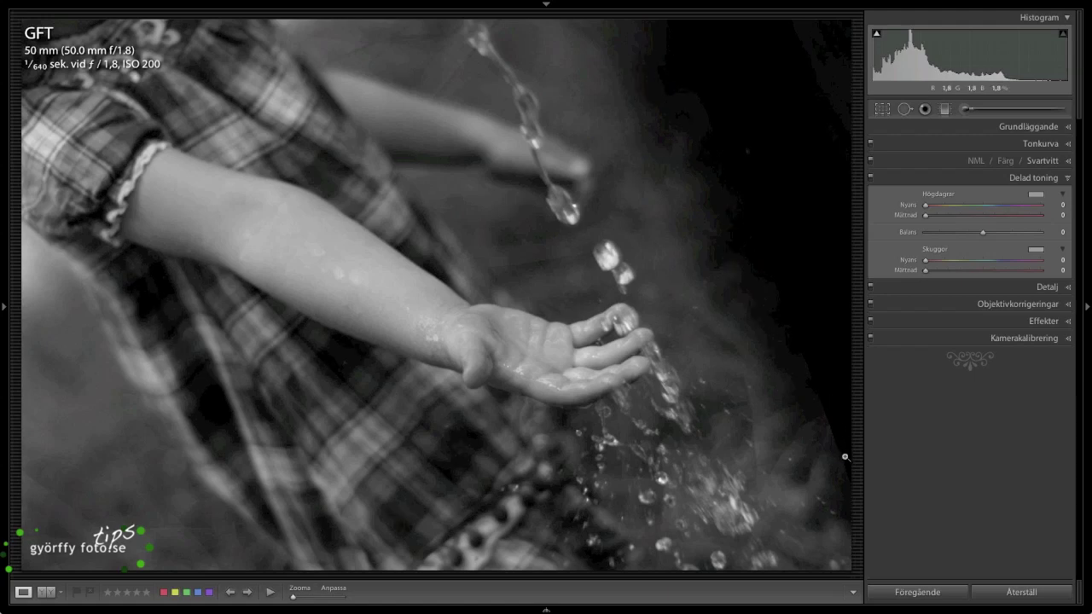
pyautogui.press('i')
pyautogui.press('i')
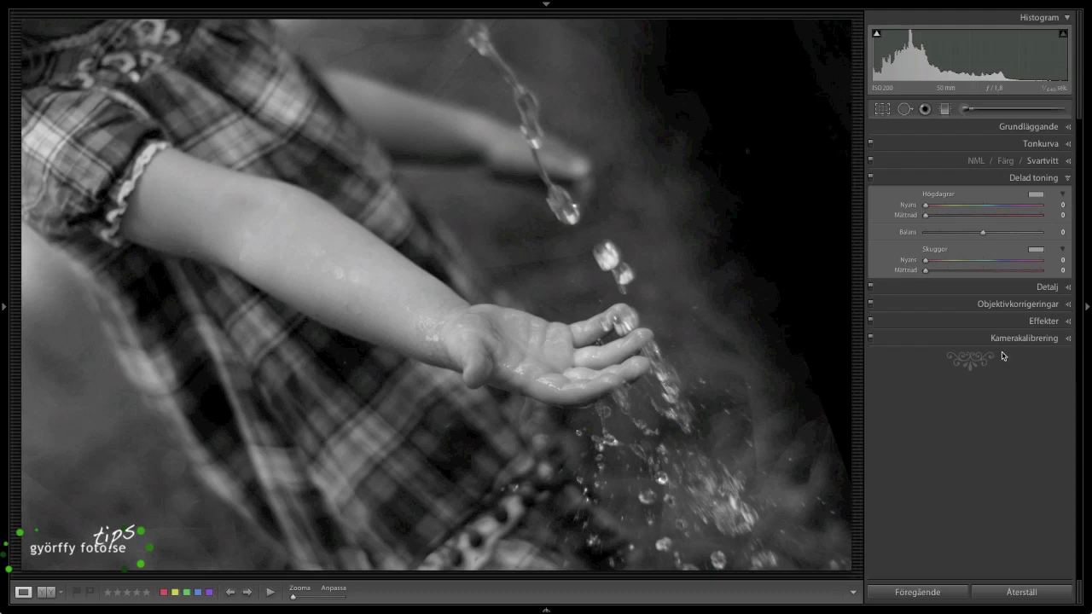
# Check the Lens Corrections profile, collapse it, and expand the Basic panel.
pyautogui.click(1023, 305)
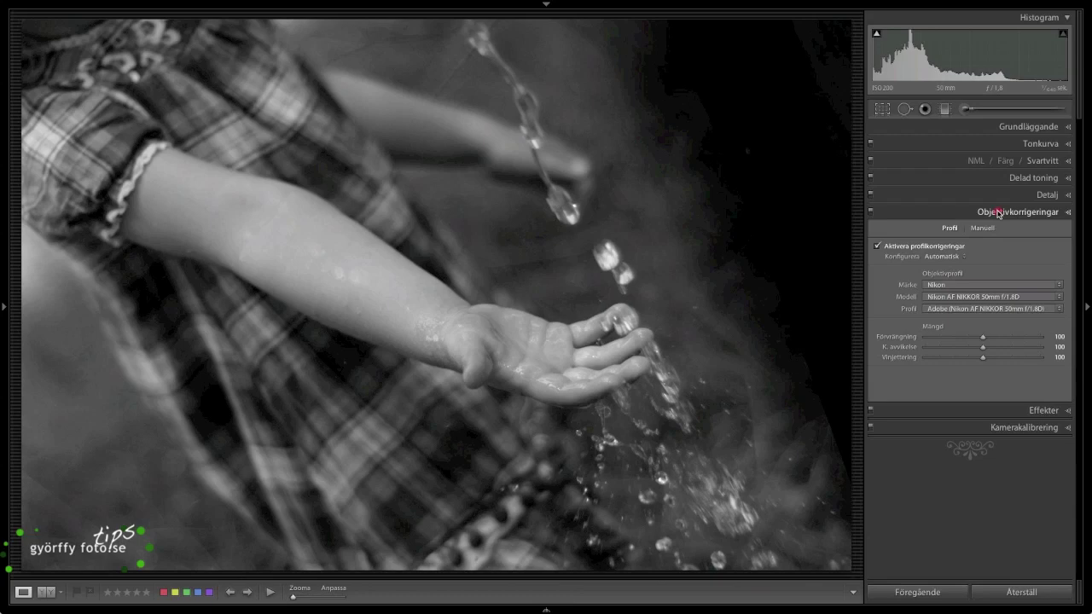
pyautogui.click(998, 213)
pyautogui.click(1015, 127)
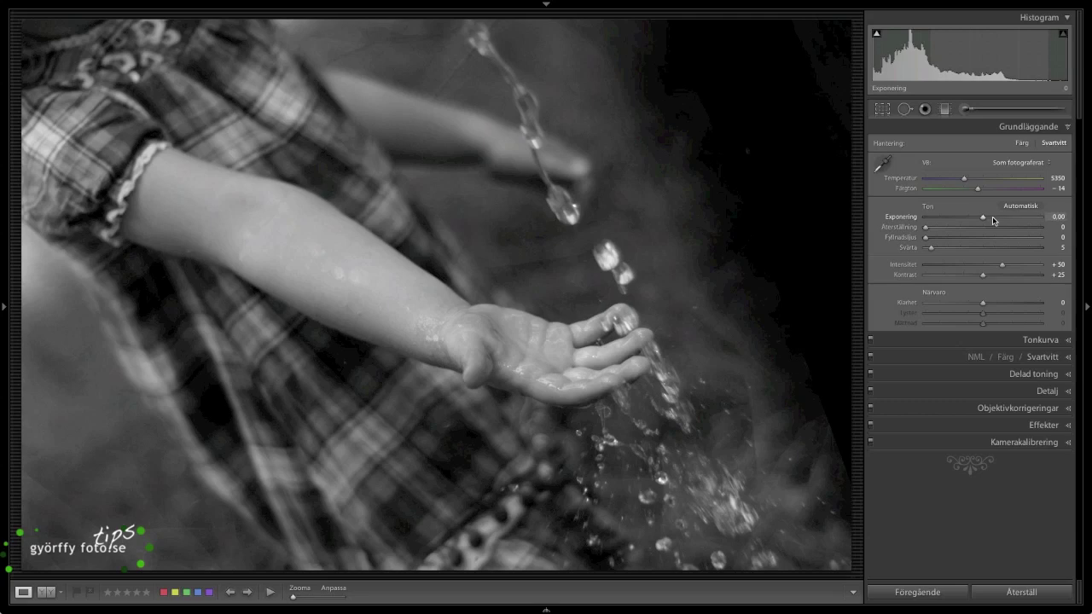
# Raise the contrast to +45 in the Basic panel and expand the Tone Curve panel.
pyautogui.press('shift')
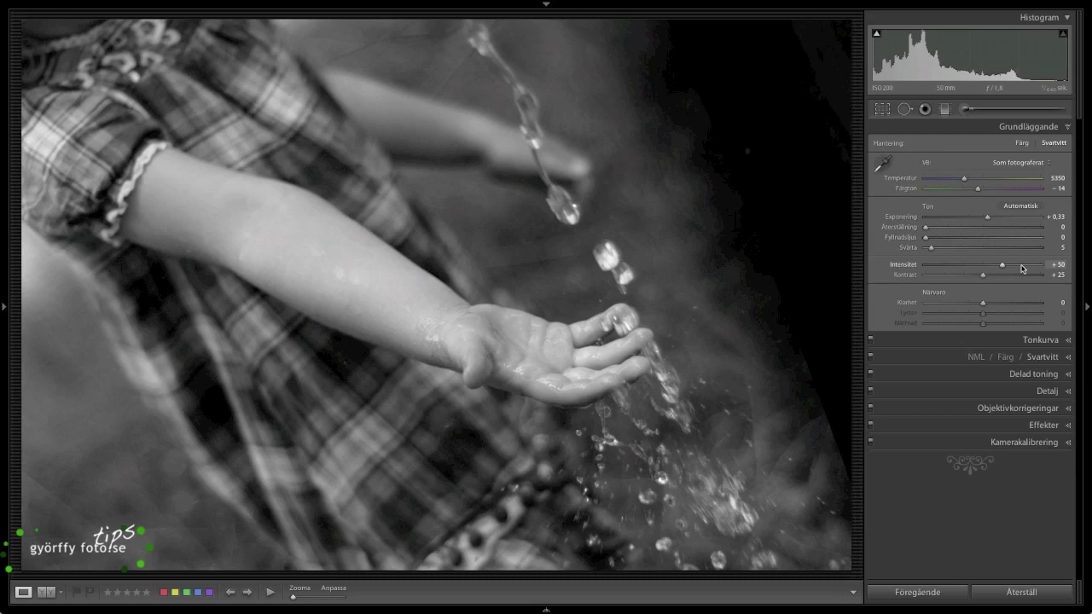
pyautogui.press('shift')
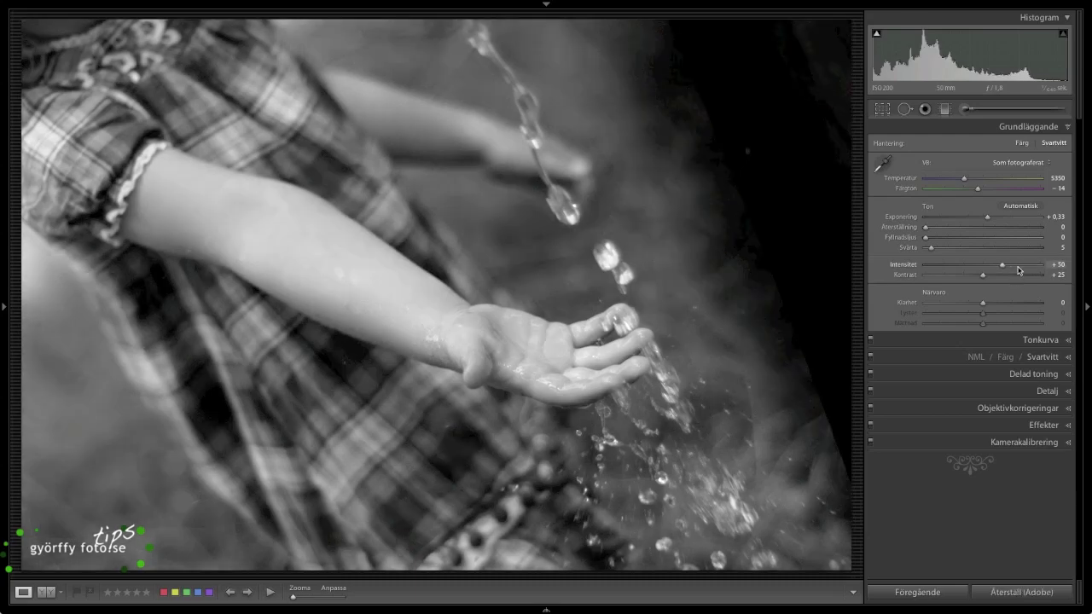
pyautogui.hotkey('shift', 'Up')
pyautogui.hotkey('shift', 'Up')
pyautogui.hotkey('shift', 'Up')
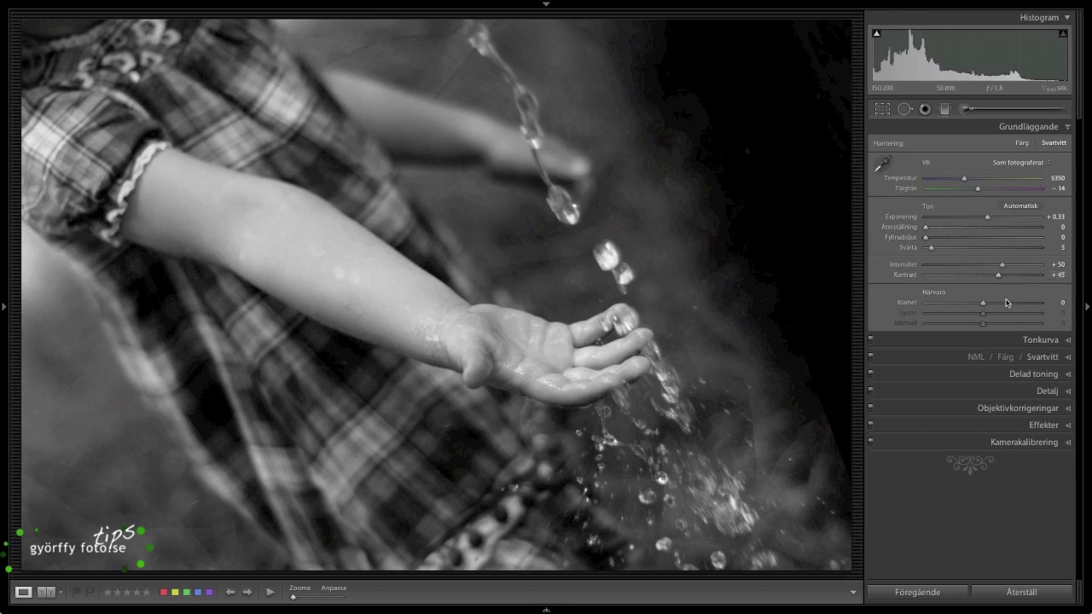
pyautogui.press('shift')
pyautogui.click(1041, 341)
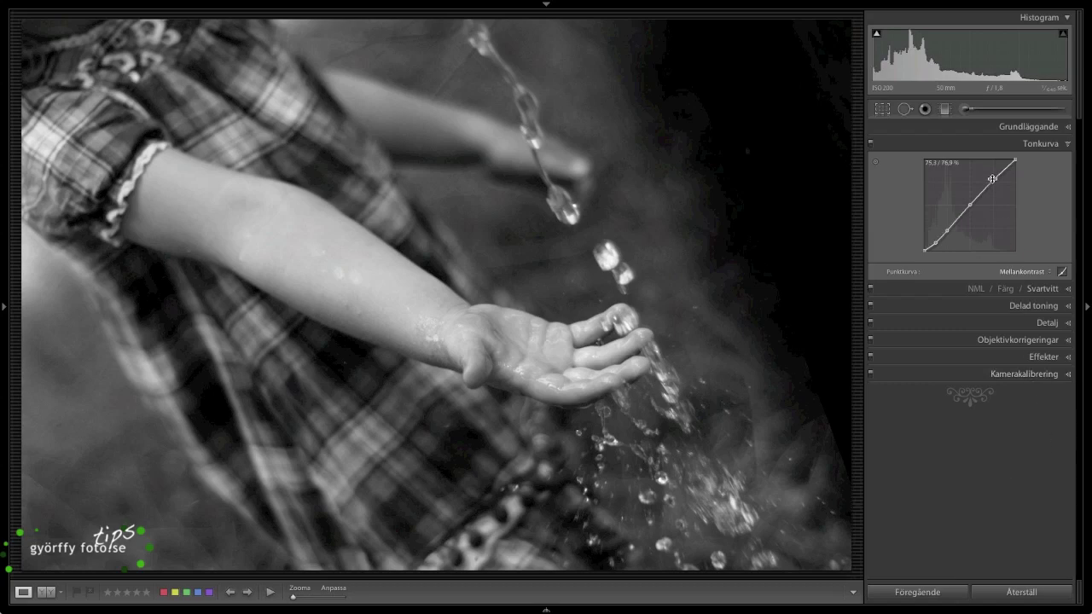
# Lift the tone curve's highlights and midtones into a custom curve.
pyautogui.click(875, 160)
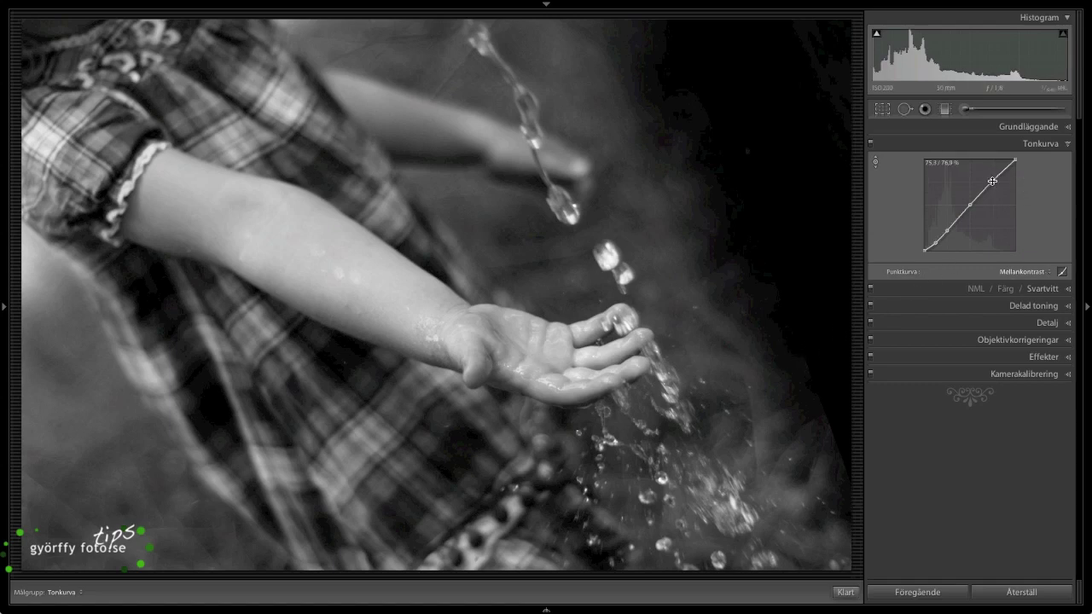
pyautogui.press('Escape')
pyautogui.moveTo(992, 181); pyautogui.dragTo(992, 175)
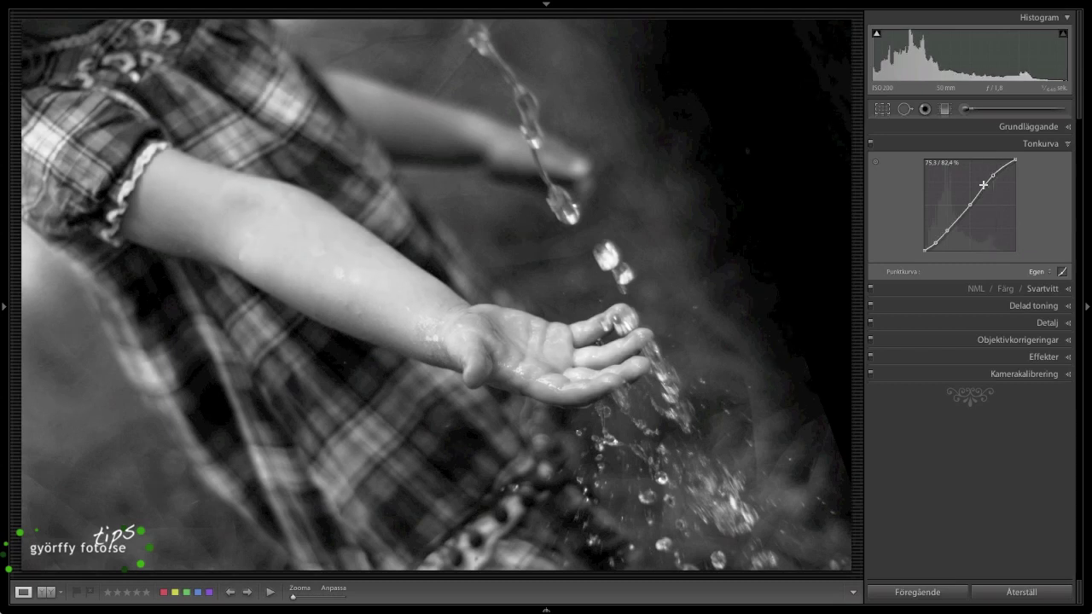
pyautogui.moveTo(970, 204); pyautogui.dragTo(971, 198)
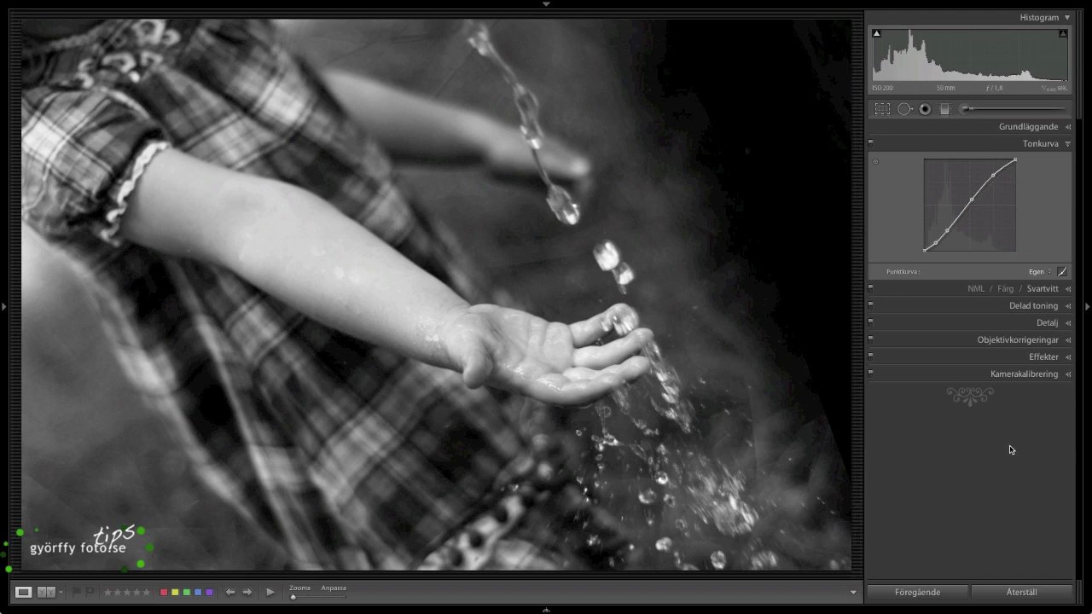
pyautogui.click(1066, 291)
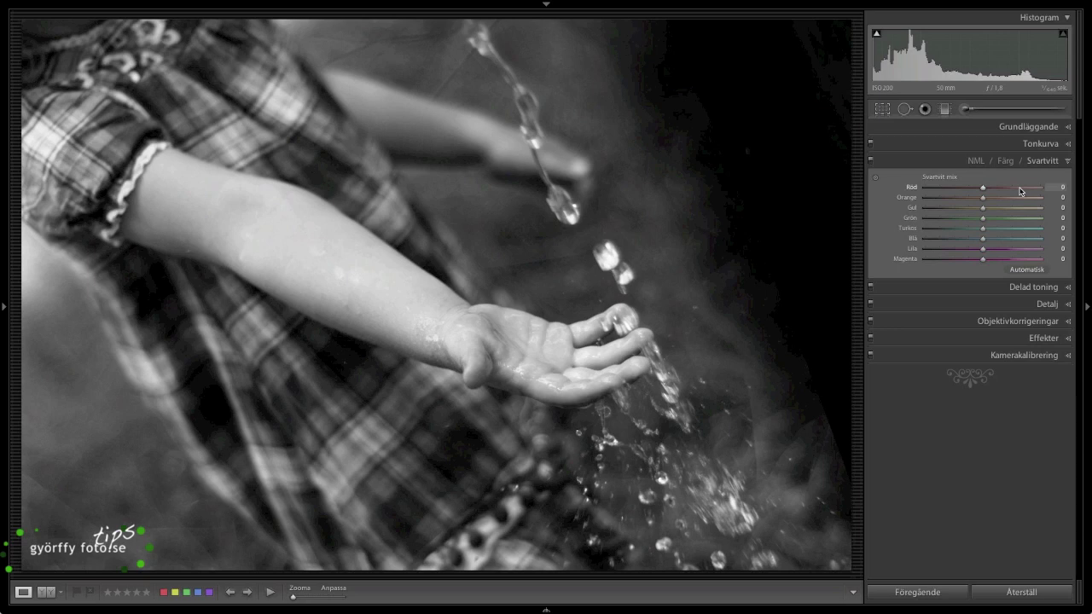
# Set the black-and-white mix to Red +5, Orange +10 and Yellow +5.
pyautogui.press('Up')
pyautogui.press('Up')
pyautogui.press('Up')
pyautogui.press('Up')
pyautogui.press('Down')
pyautogui.press('Down')
pyautogui.press('Up')
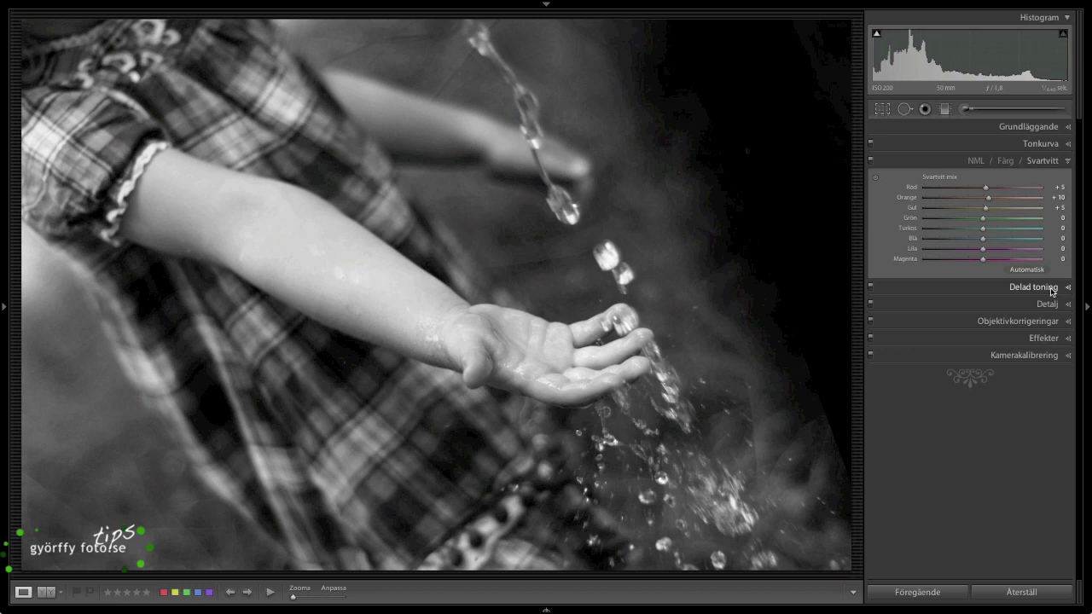
# Split-tone the highlights at hue 37, saturation 10, with toning balance -67.
pyautogui.click(1052, 290)
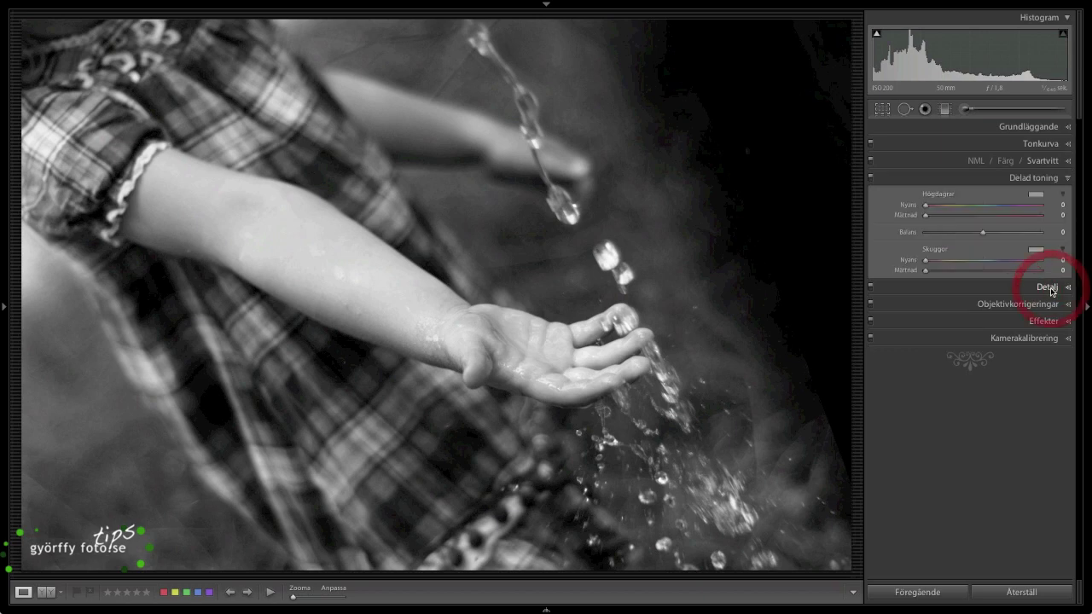
pyautogui.click(1036, 195)
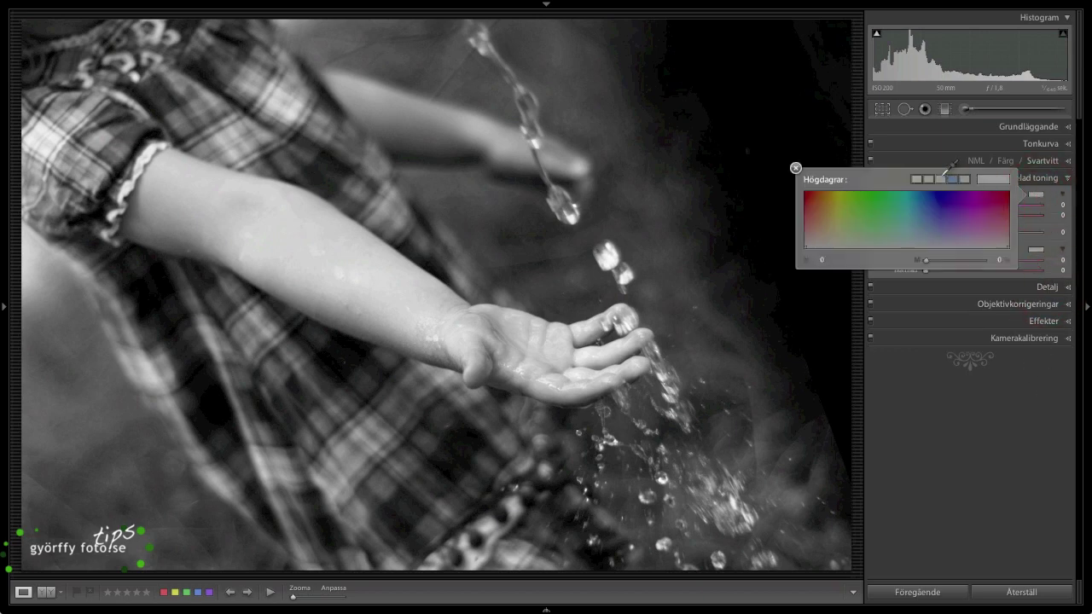
pyautogui.click(940, 178)
pyautogui.click(953, 393)
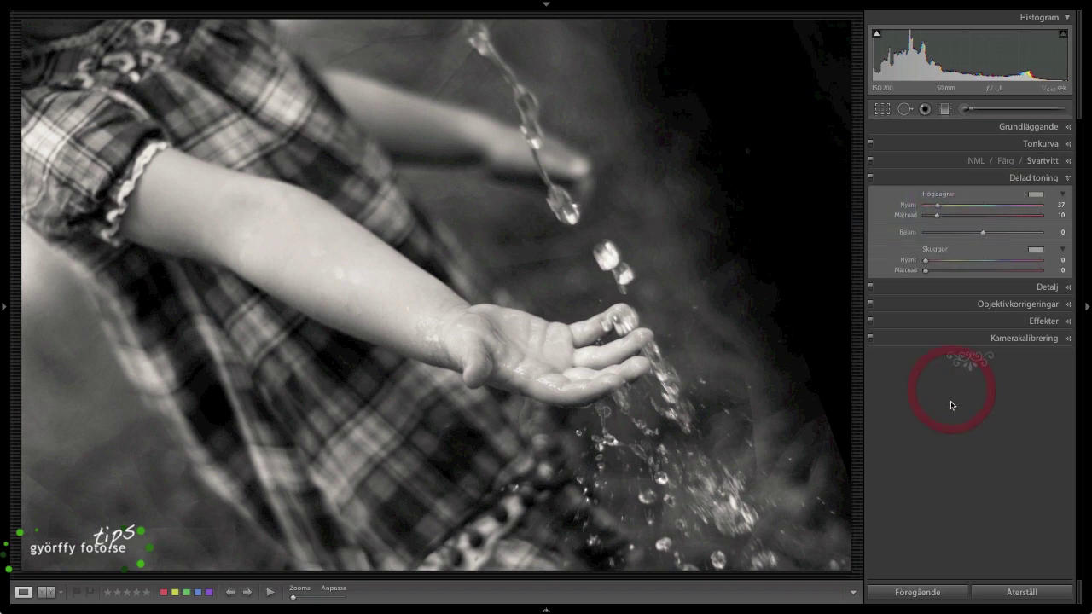
pyautogui.click(946, 233)
pyautogui.moveTo(946, 234); pyautogui.dragTo(945, 234)
pyautogui.click(1066, 289)
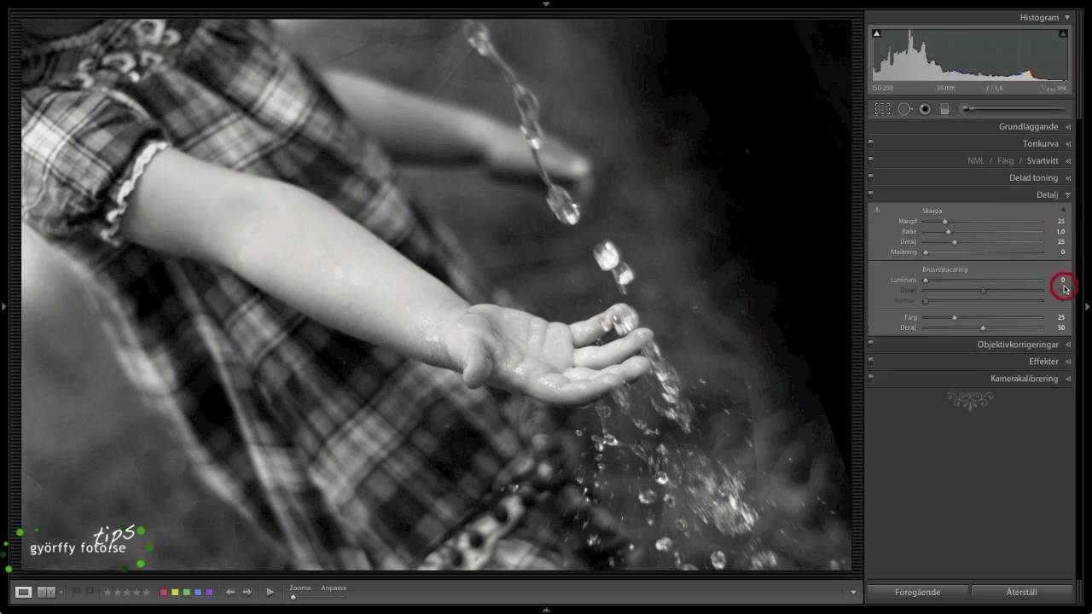
# Set sharpening Amount to 70 and Masking to 70.
pyautogui.hotkey('shift', 'Up')
pyautogui.hotkey('shift', 'Up')
pyautogui.press('Up')
pyautogui.hotkey('shift', 'Up')
pyautogui.hotkey('shift', 'Up')
pyautogui.click(1009, 253)
pyautogui.press('Down')
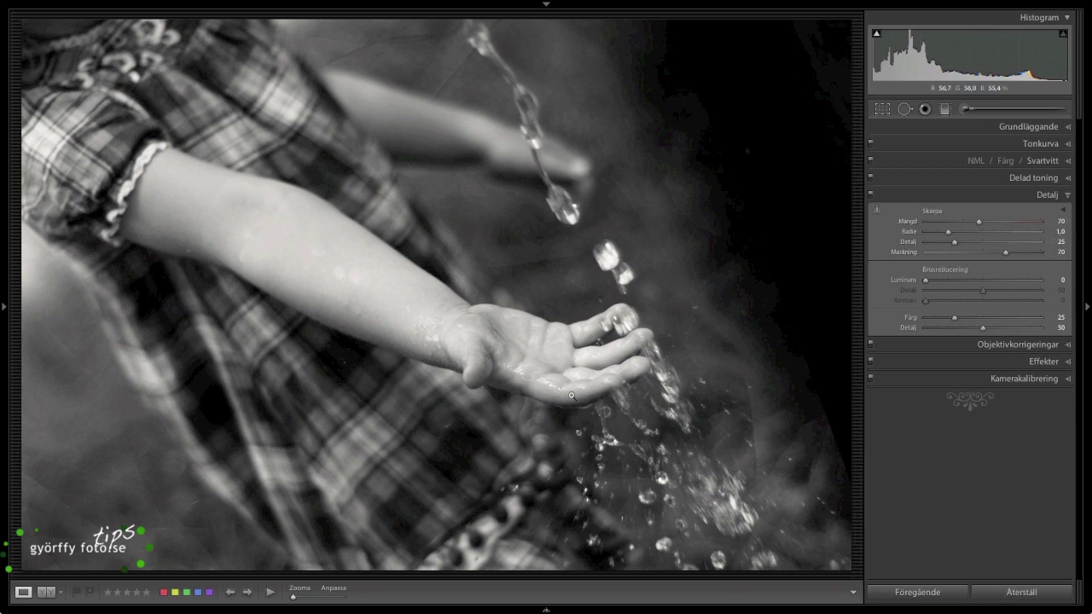
# Inspect the sharpening at 1:1 on the wet hand and preview the masking edges.
pyautogui.click(877, 210)
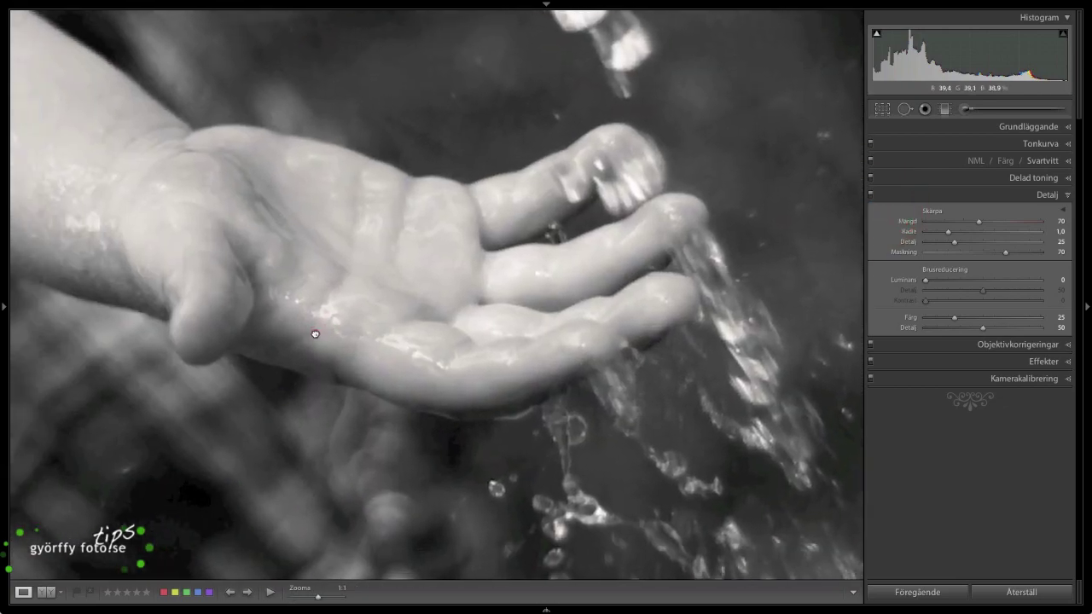
pyautogui.moveTo(90, 382); pyautogui.dragTo(332, 333)
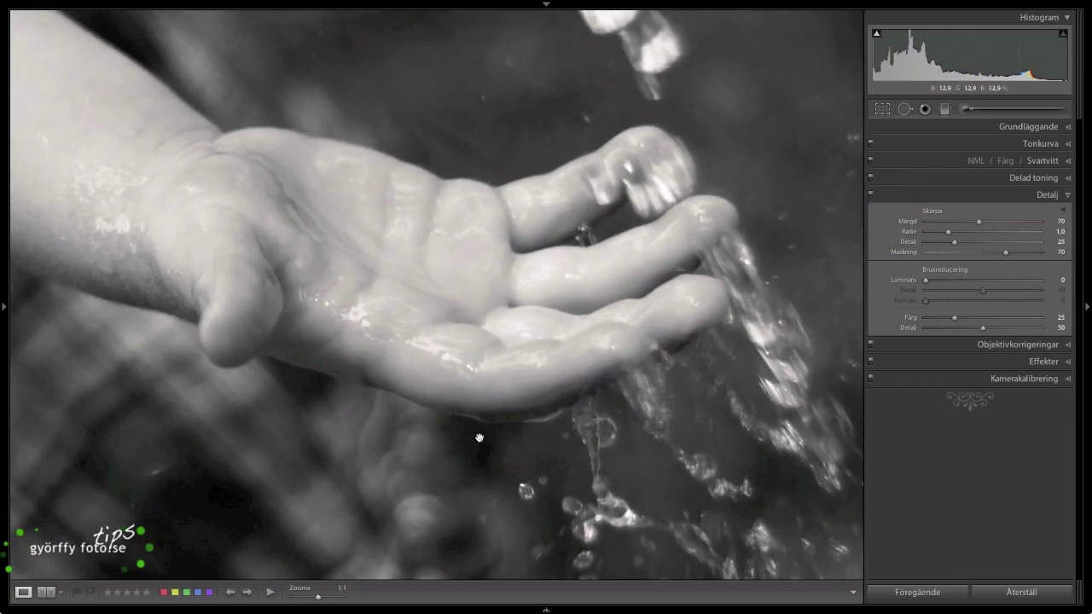
pyautogui.click(521, 283)
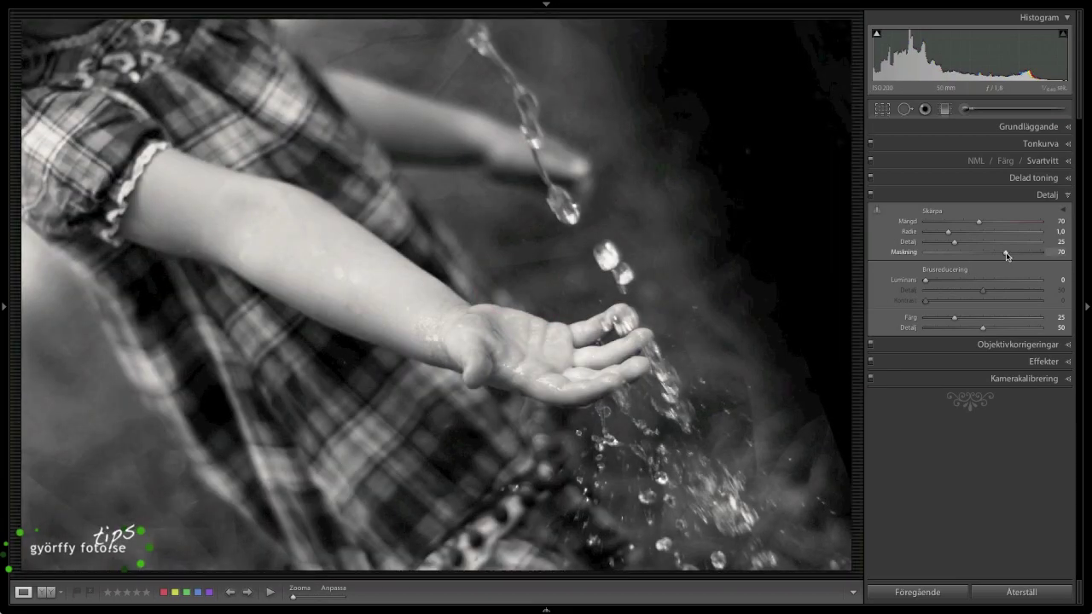
pyautogui.keyDown('alt'); pyautogui.click(1006, 254); pyautogui.keyUp('alt')
# Add a -40 post-crop vignette to darken the photo's edges.
pyautogui.click(1000, 350)
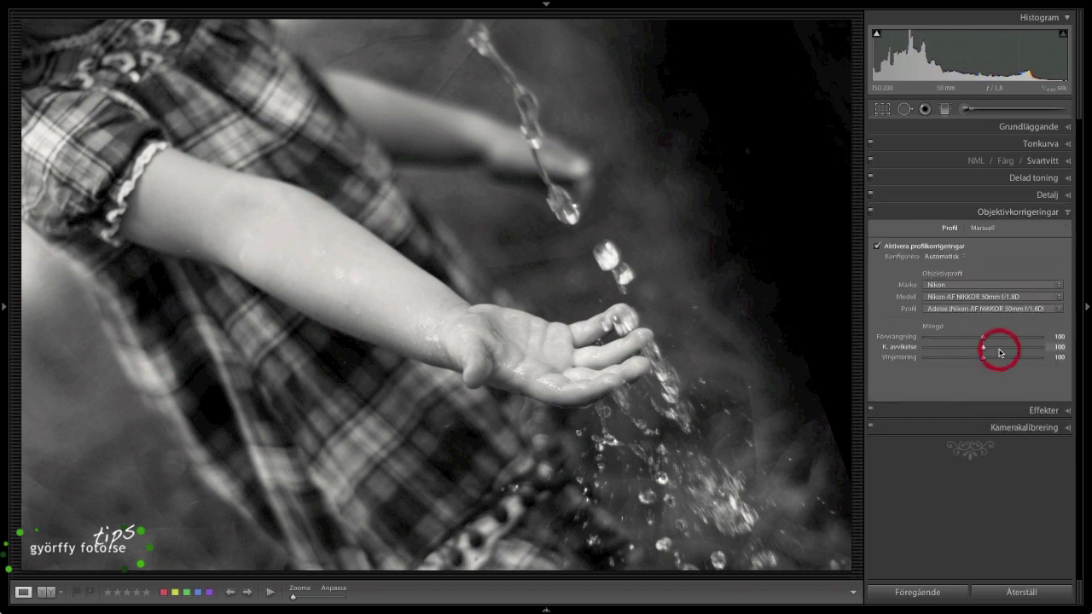
pyautogui.click(1024, 412)
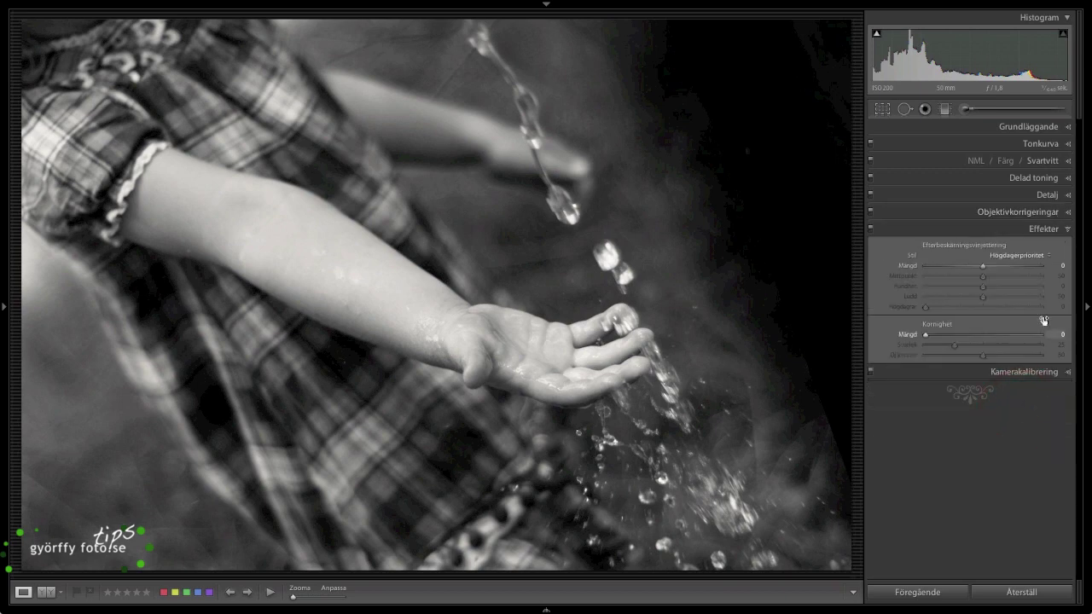
pyautogui.press('Down')
pyautogui.press('Down')
pyautogui.press('Down')
pyautogui.press('Down')
pyautogui.press('Down')
pyautogui.press('Down')
pyautogui.press('Down')
pyautogui.press('Down')
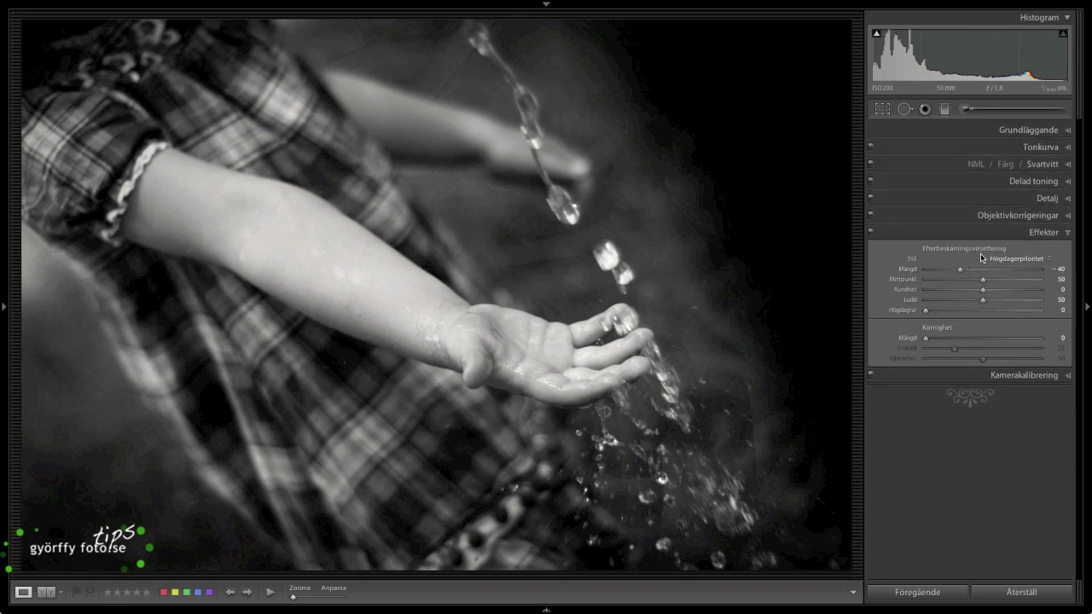
pyautogui.click(1023, 126)
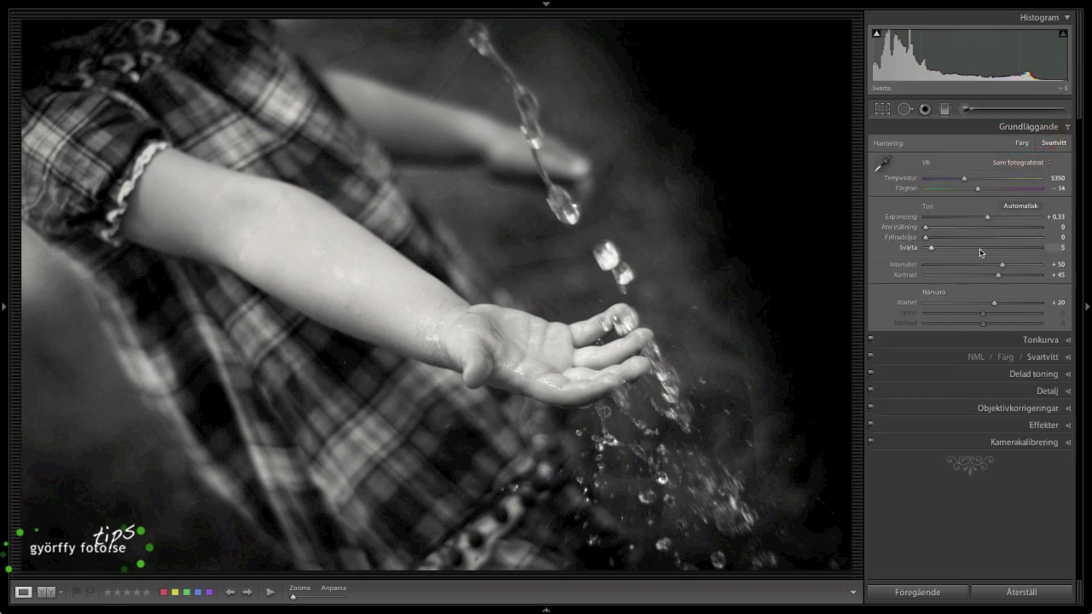
# Lower Blacks to 3 and show the shadow clipping warning.
pyautogui.press('Down')
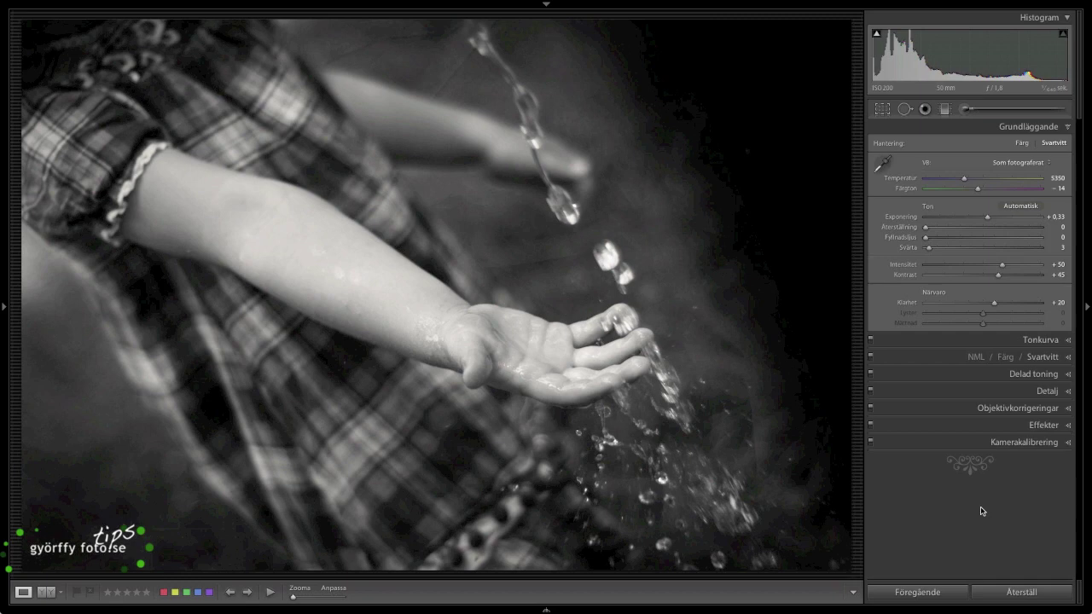
pyautogui.click(876, 34)
# Paint a -0.33 exposure brush adjustment over the palm and arm, then begin a new mask.
pyautogui.click(965, 109)
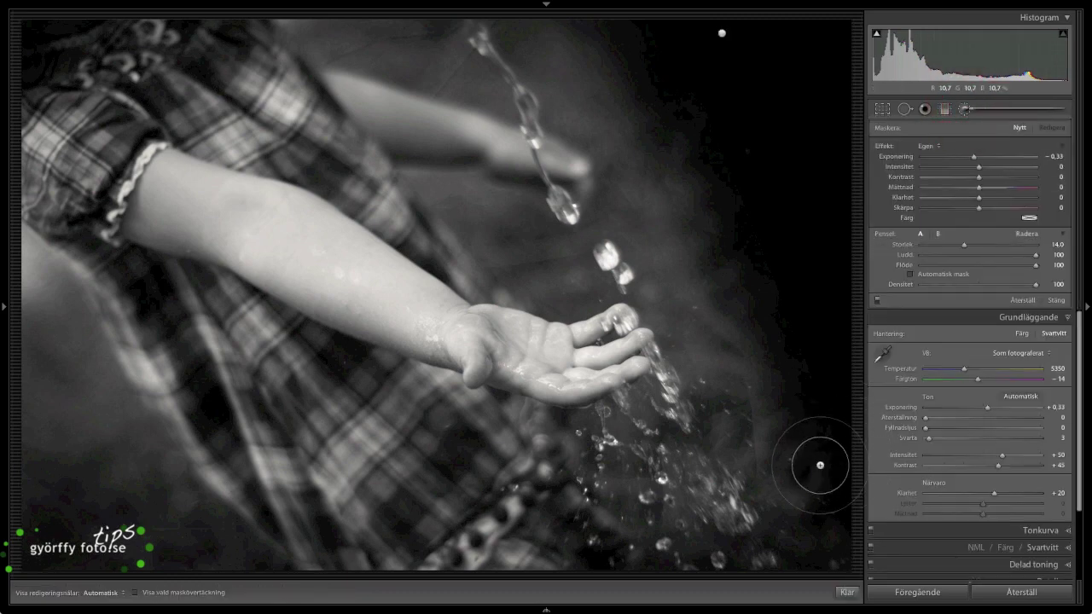
pyautogui.click(594, 365)
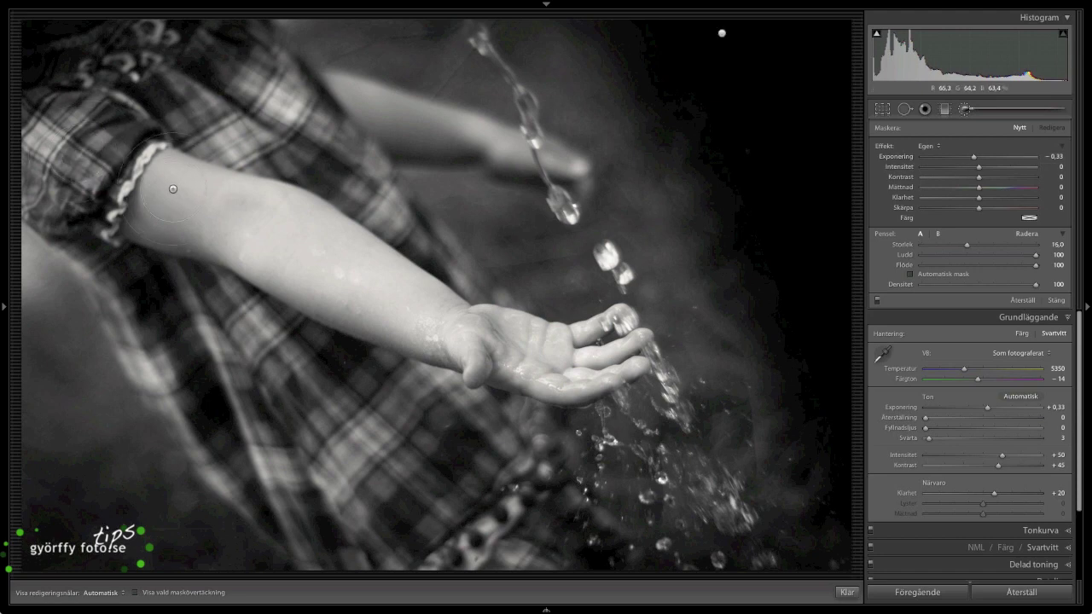
pyautogui.scroll(3, 172, 189)
pyautogui.moveTo(173, 196); pyautogui.dragTo(216, 203)
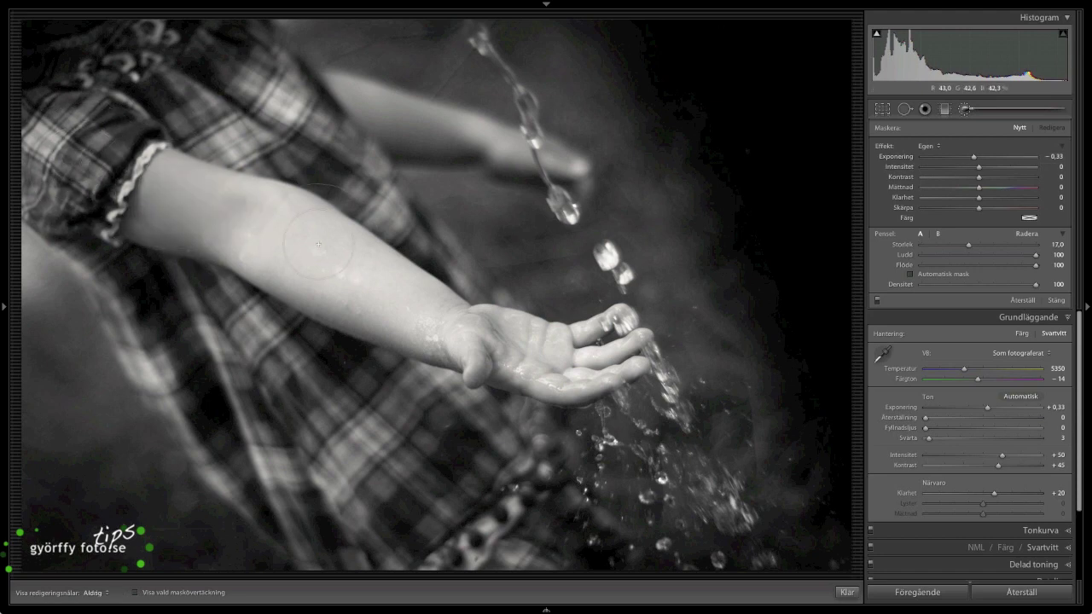
pyautogui.press('h')
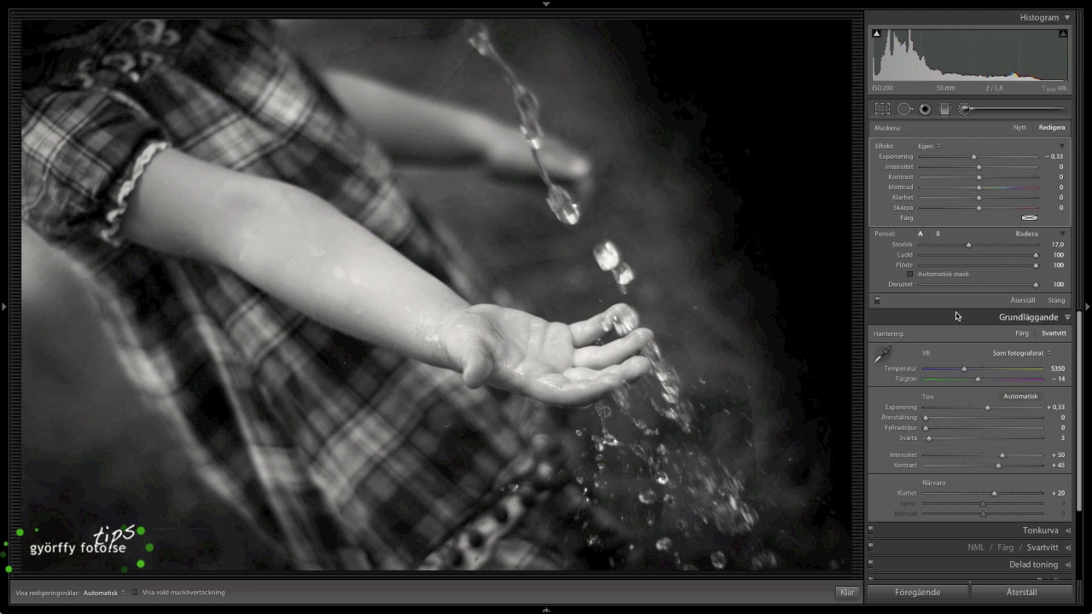
pyautogui.click(1020, 128)
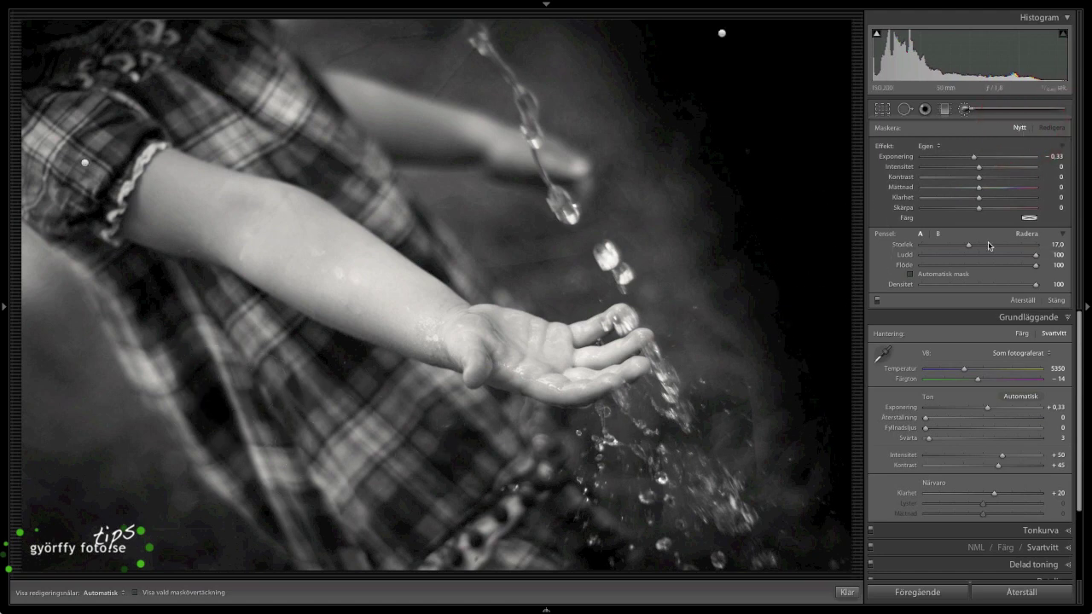
# Reset brush exposure to 0, set clarity to -62, and paint over the plaid dress.
pyautogui.doubleClick(898, 159)
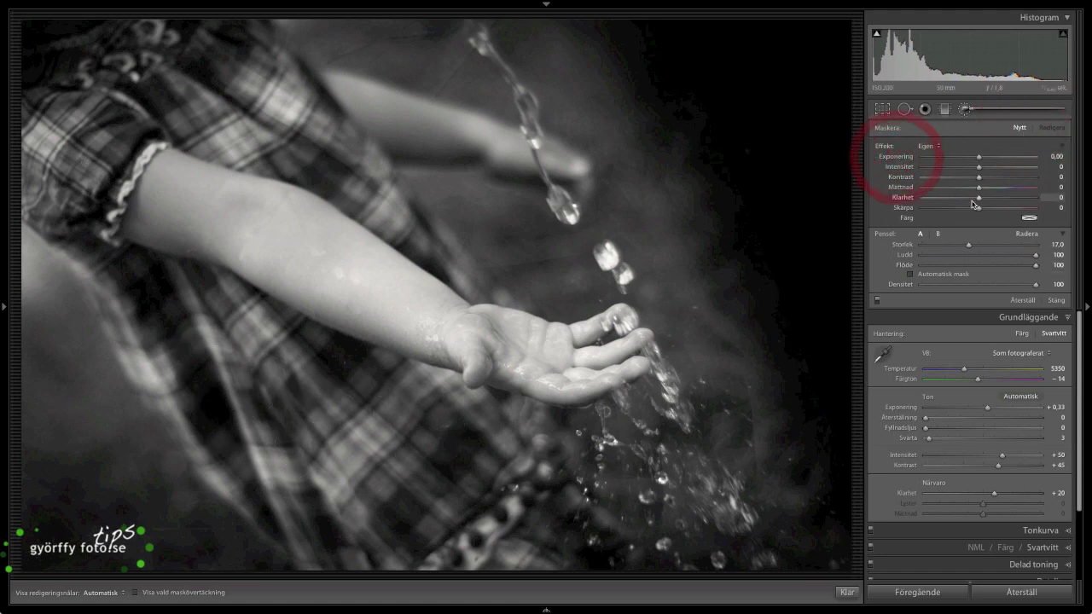
pyautogui.click(945, 198)
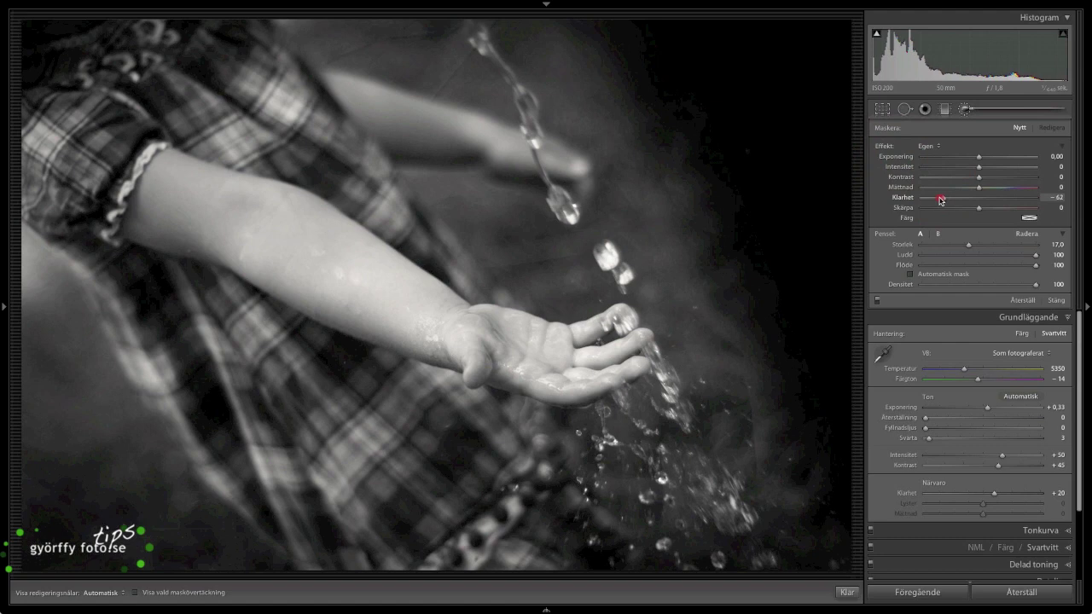
pyautogui.click(260, 102)
pyautogui.scroll(-5, 255, 102)
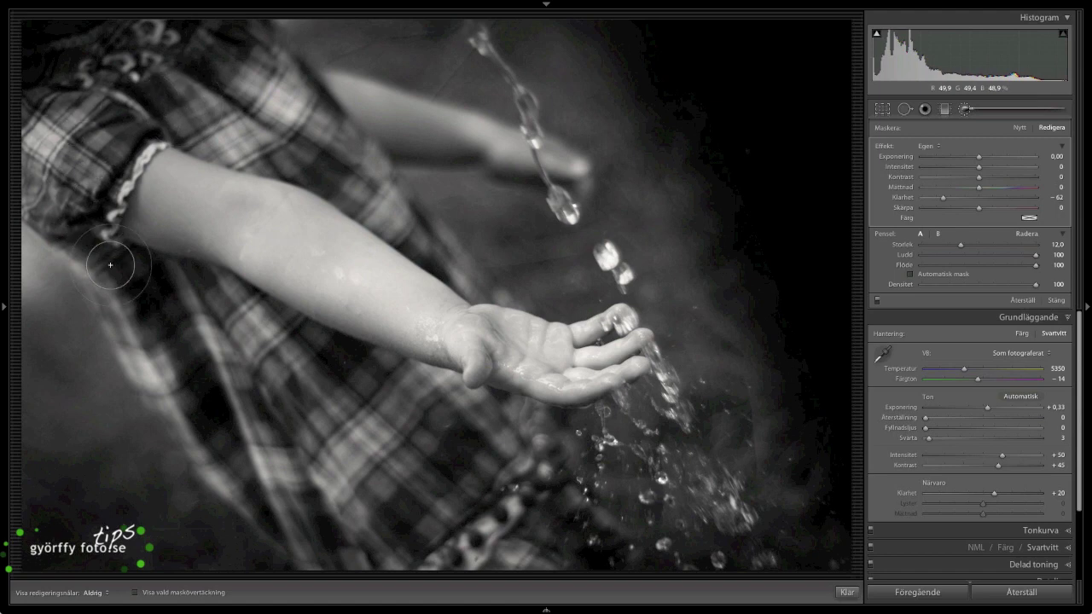
pyautogui.press('h')
pyautogui.scroll(-1, 193, 362)
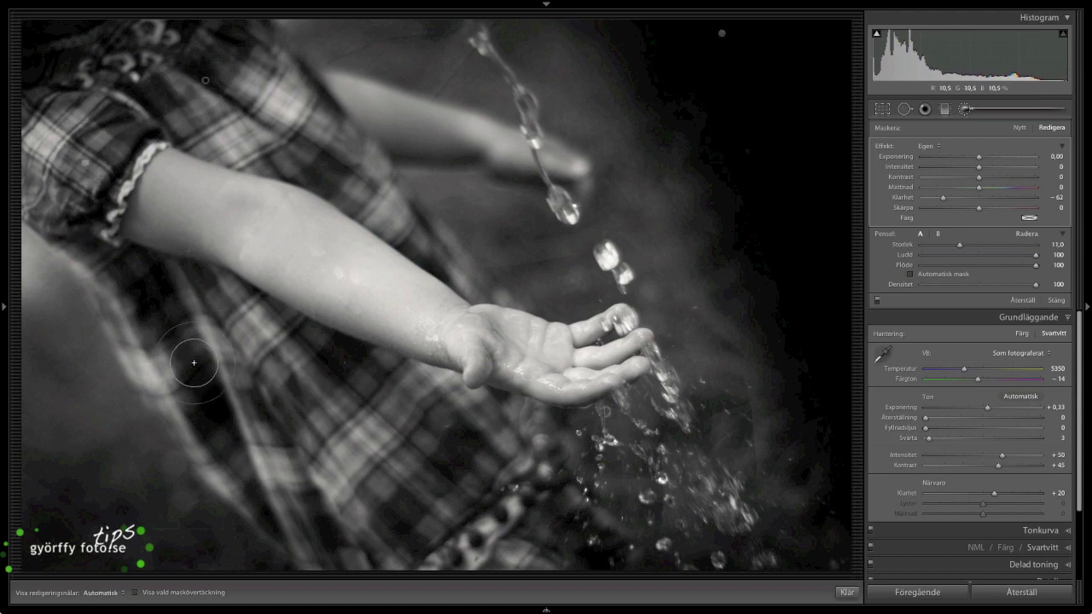
pyautogui.scroll(5, 194, 363)
pyautogui.press('h')
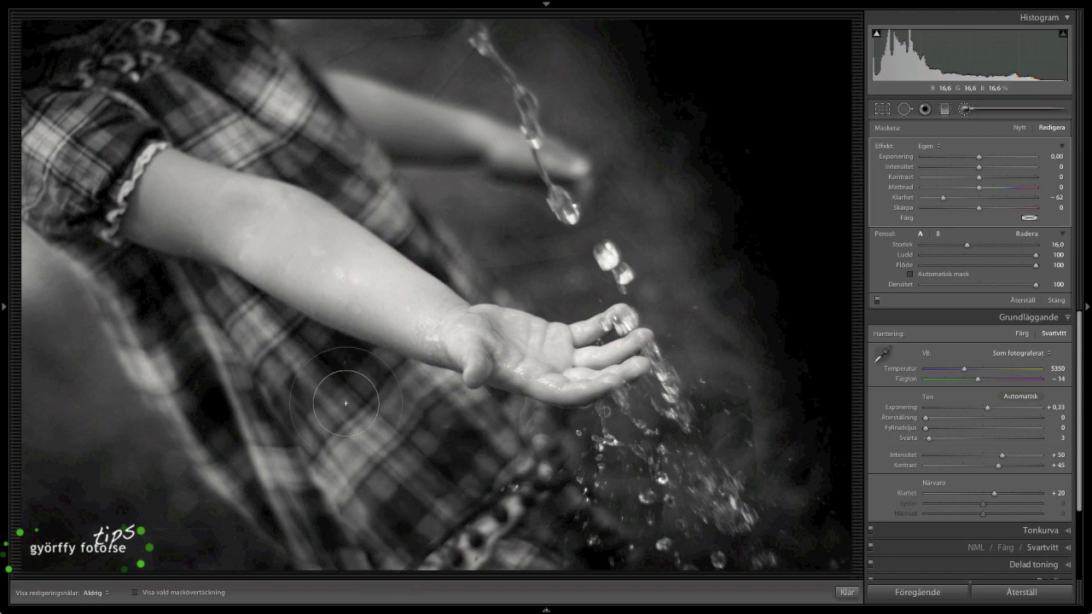
pyautogui.press('h')
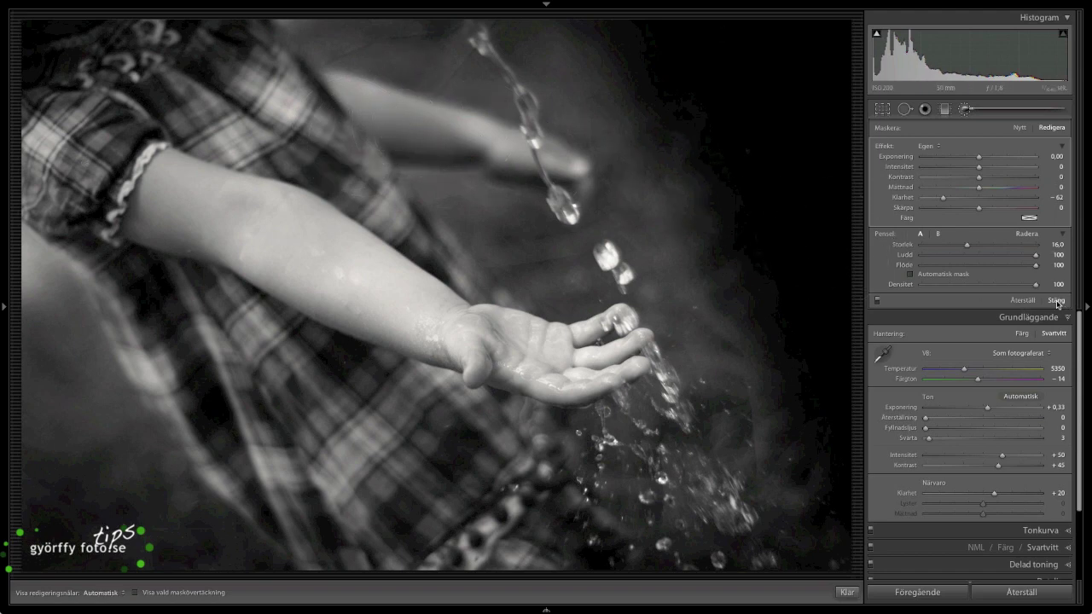
pyautogui.click(1020, 128)
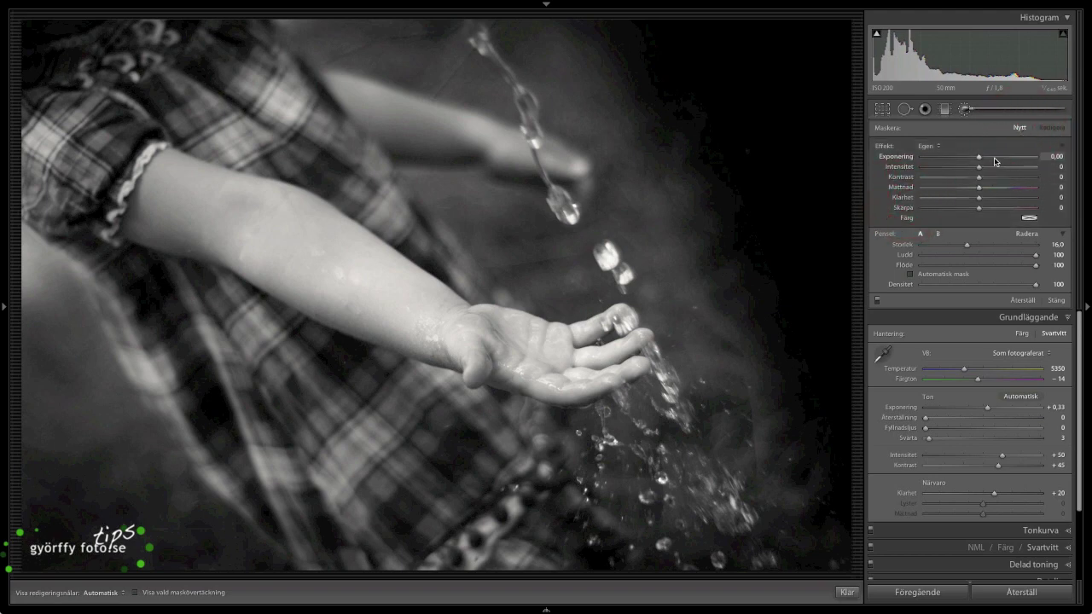
# Set a small brush at +0.33 exposure and brighten the splash below the hand.
pyautogui.moveTo(995, 161); pyautogui.dragTo(999, 162)
pyautogui.press('[')
pyautogui.press('[')
pyautogui.press('[')
pyautogui.press('[')
pyautogui.press('[')
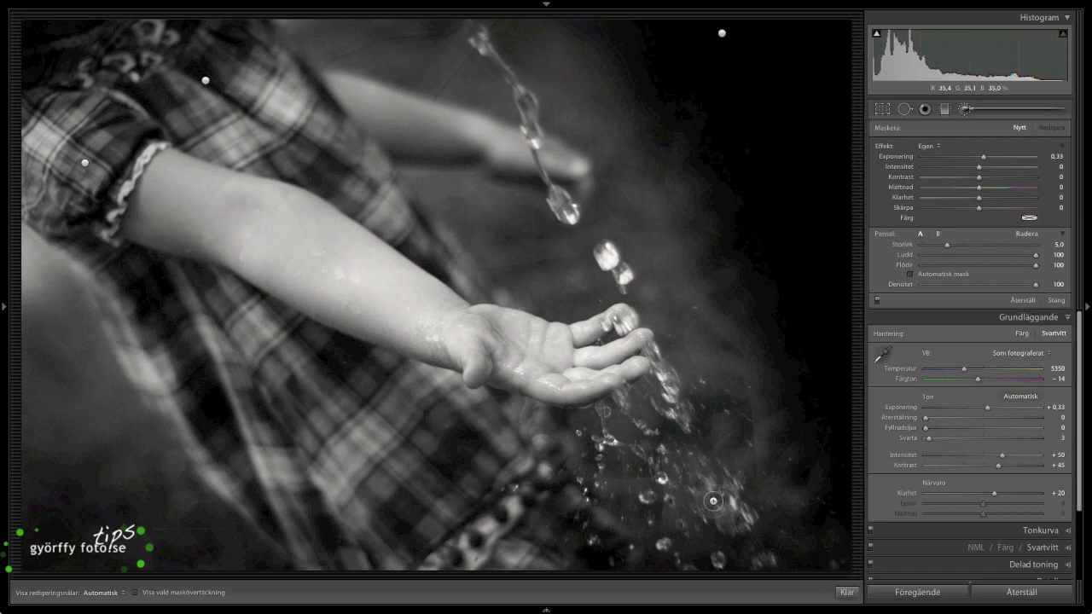
pyautogui.scroll(-1, 617, 424)
pyautogui.scroll(1, 617, 424)
pyautogui.press('h')
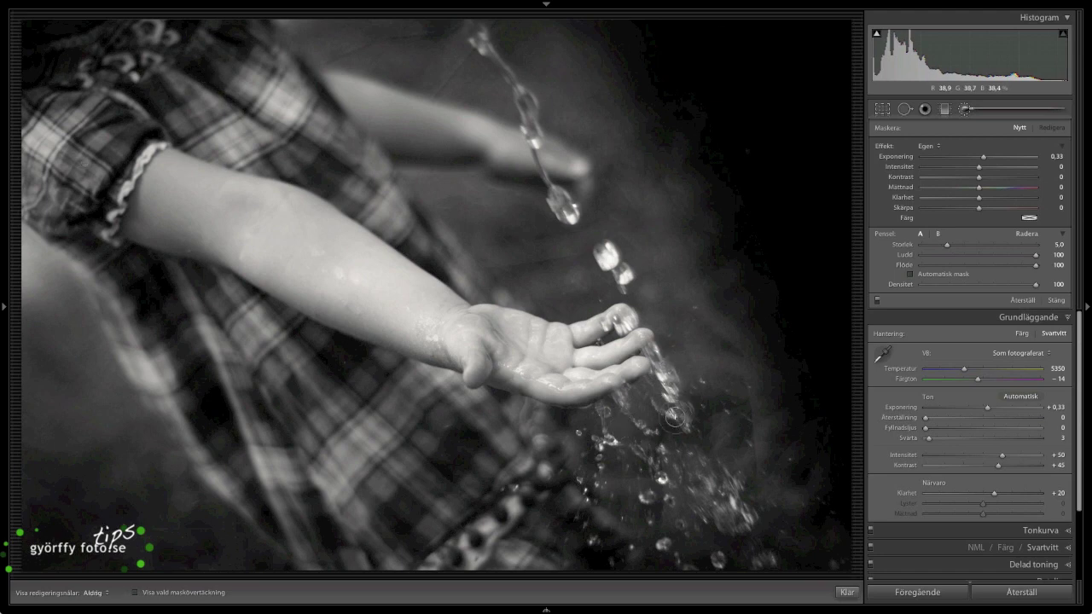
pyautogui.click(662, 364)
# Extend the brightening brush over the water drops along the falling stream.
pyautogui.scroll(4, 682, 499)
pyautogui.scroll(5, 723, 502)
pyautogui.press('h')
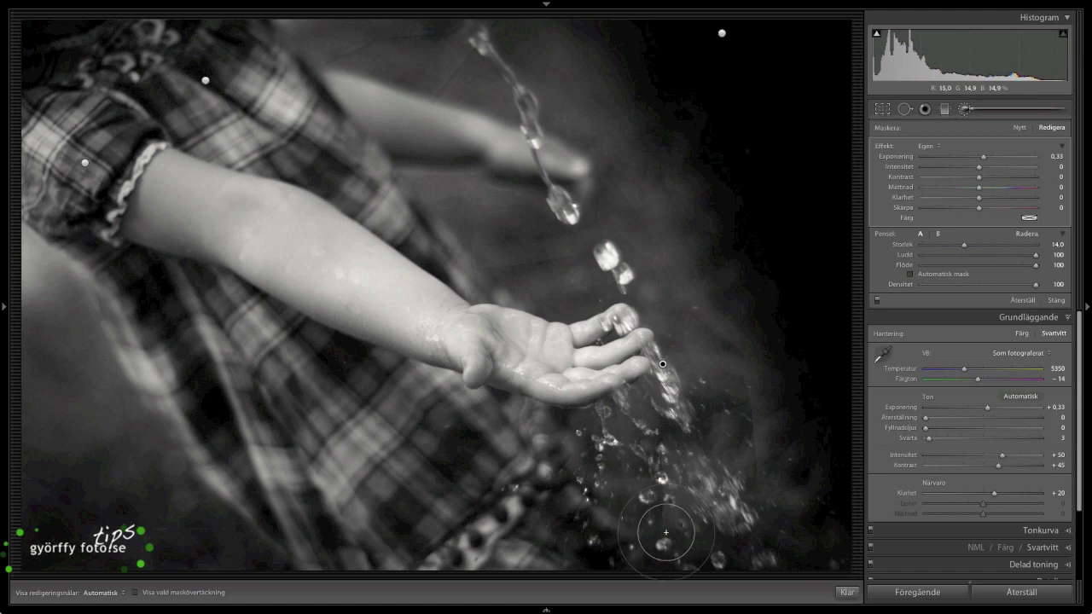
pyautogui.press('h')
pyautogui.press('h')
pyautogui.press('h')
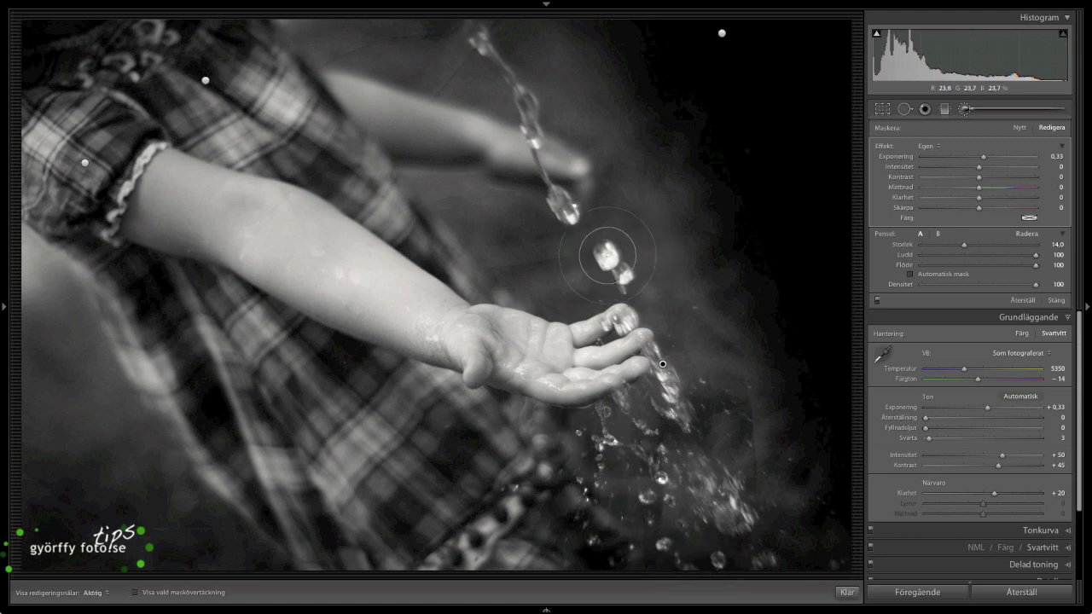
pyautogui.scroll(-5, 608, 255)
pyautogui.scroll(3, 608, 255)
pyautogui.scroll(-3, 608, 255)
pyautogui.scroll(-2, 607, 255)
pyautogui.press('h')
pyautogui.press('h')
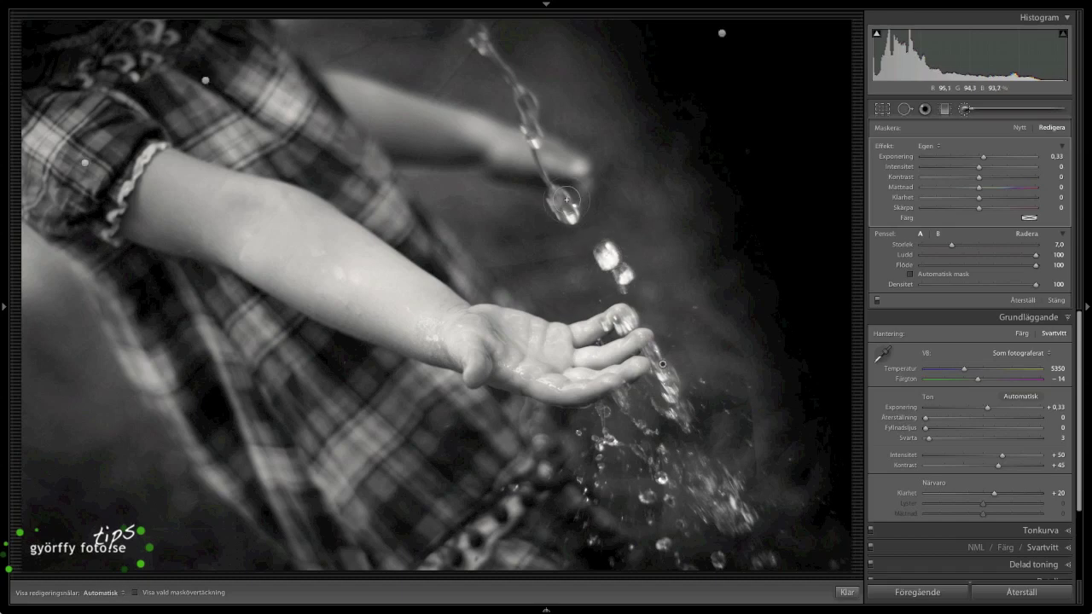
pyautogui.press('h')
pyautogui.moveTo(560, 198); pyautogui.dragTo(480, 38)
pyautogui.press('h')
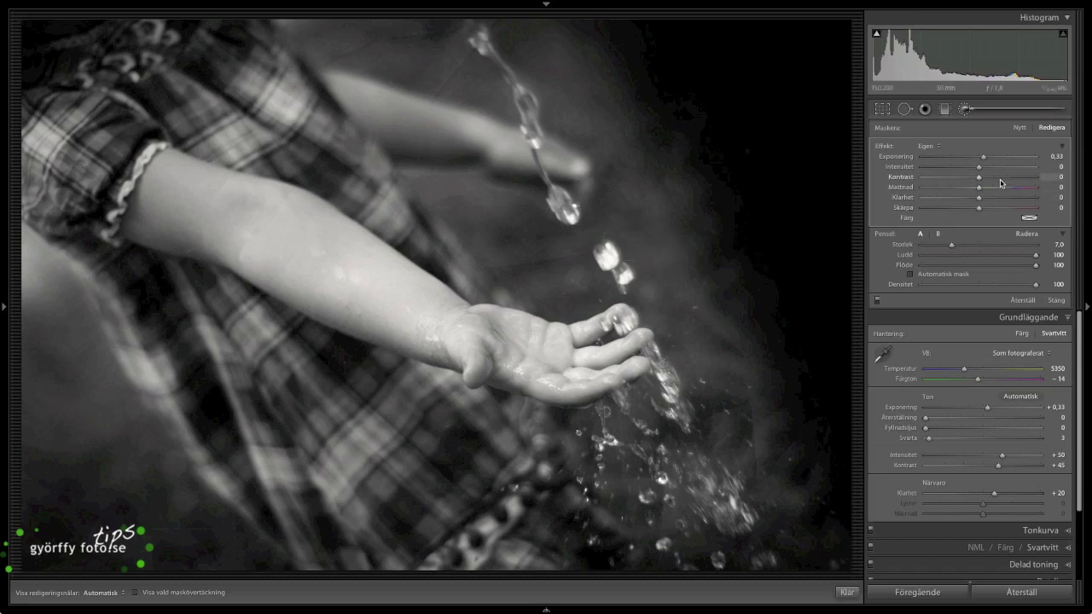
pyautogui.press('shift')
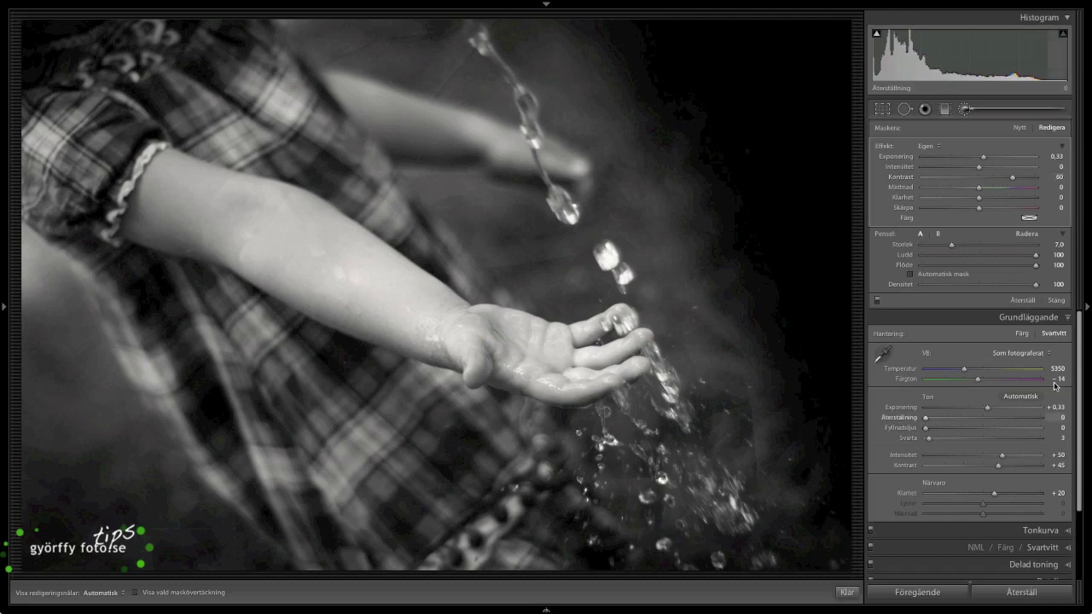
# Toggle the brush edits on and off to compare, then close the brush and fit the photo.
pyautogui.click(878, 301)
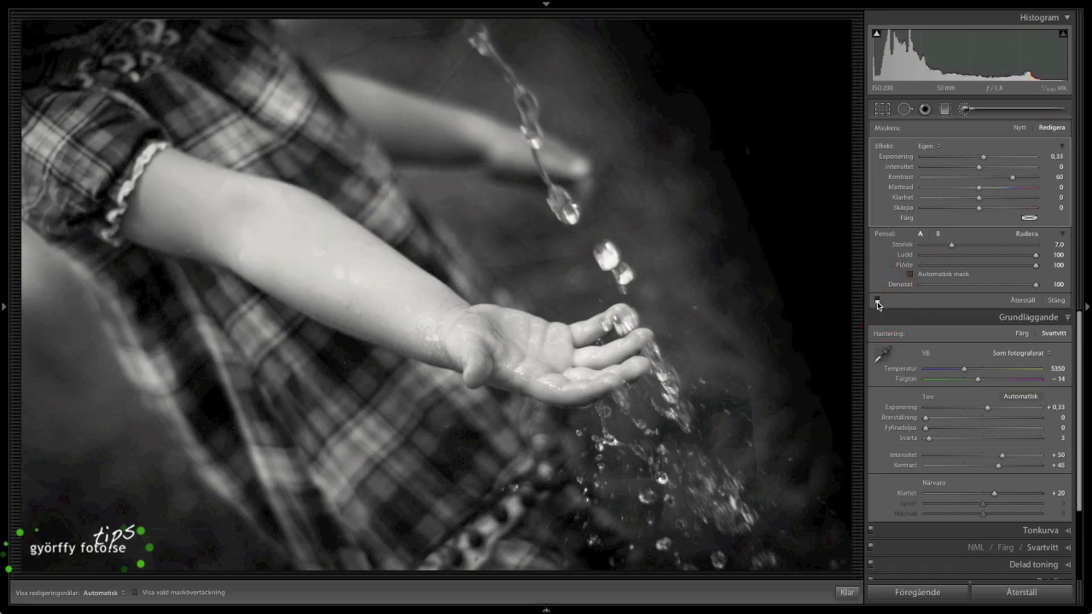
pyautogui.click(878, 302)
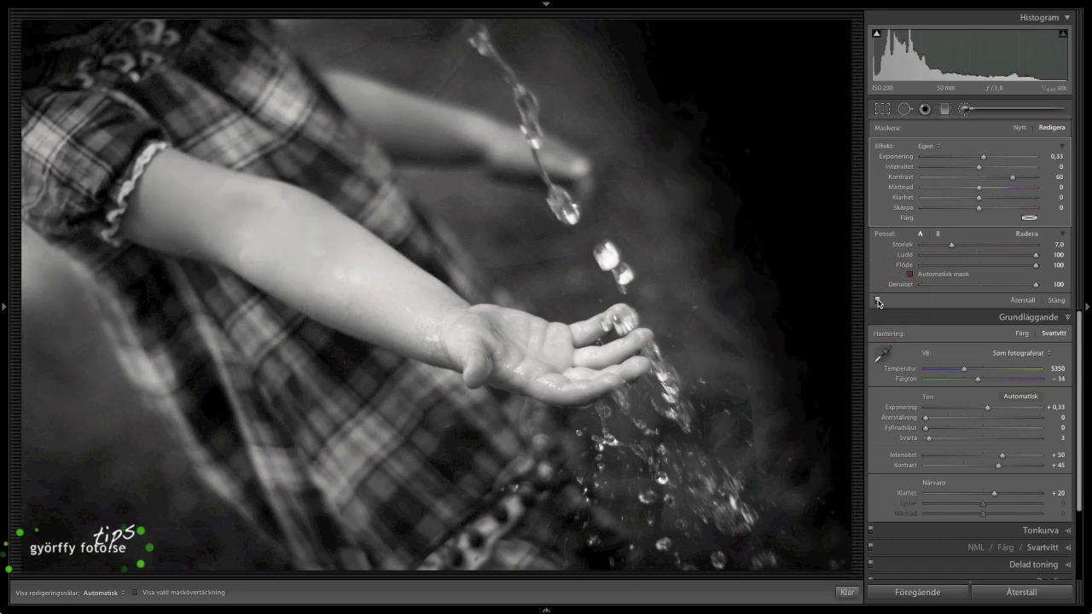
pyautogui.click(878, 301)
pyautogui.click(878, 301)
pyautogui.click(1056, 301)
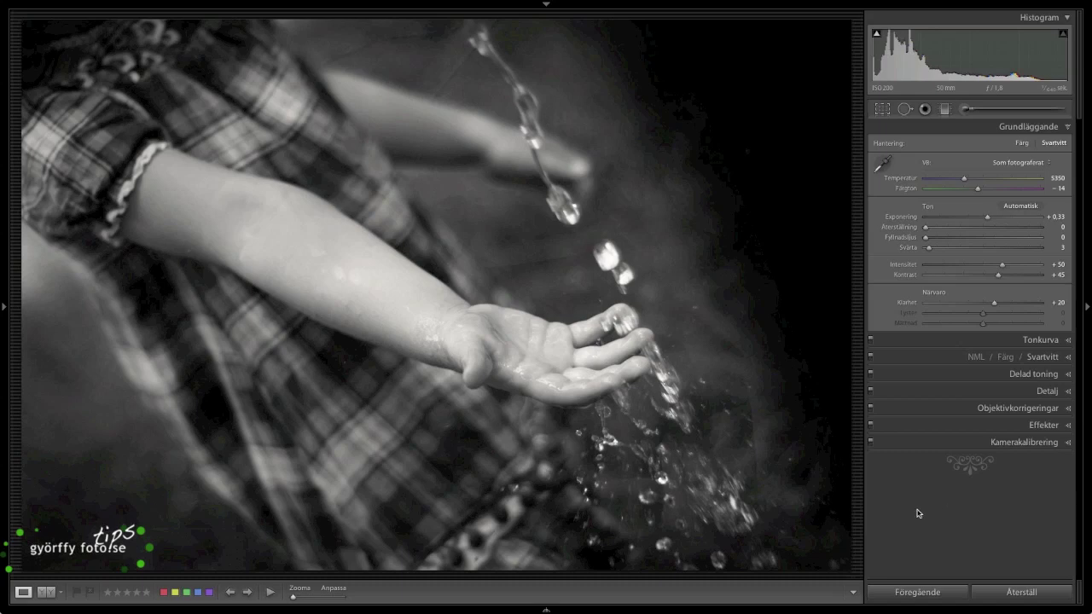
pyautogui.click(376, 556)
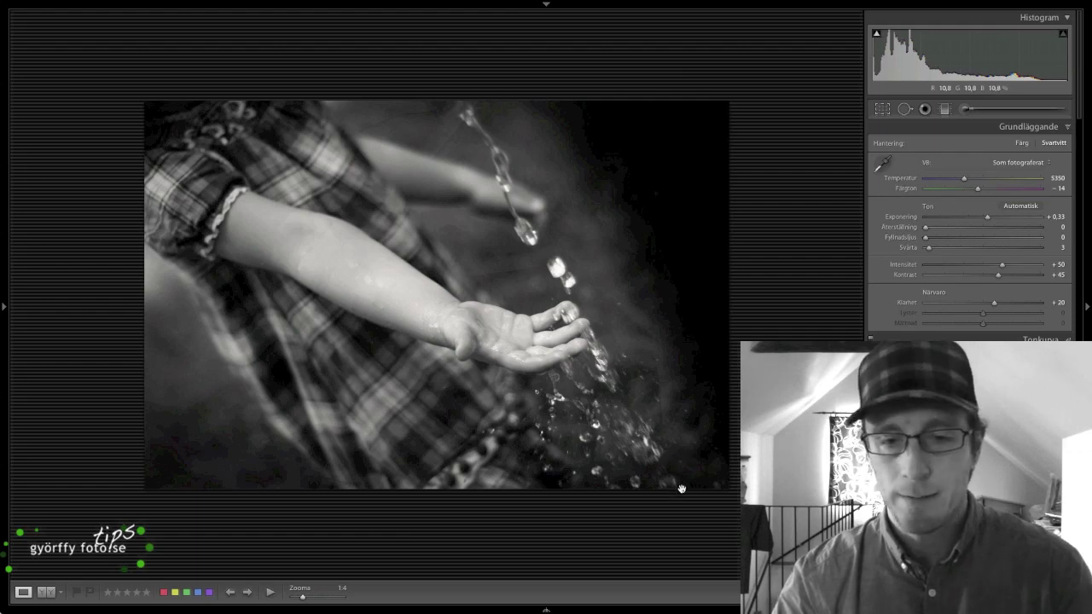
# Unlock the crop ratio, pull the right edge inward past the dark area, and apply.
pyautogui.press('r')
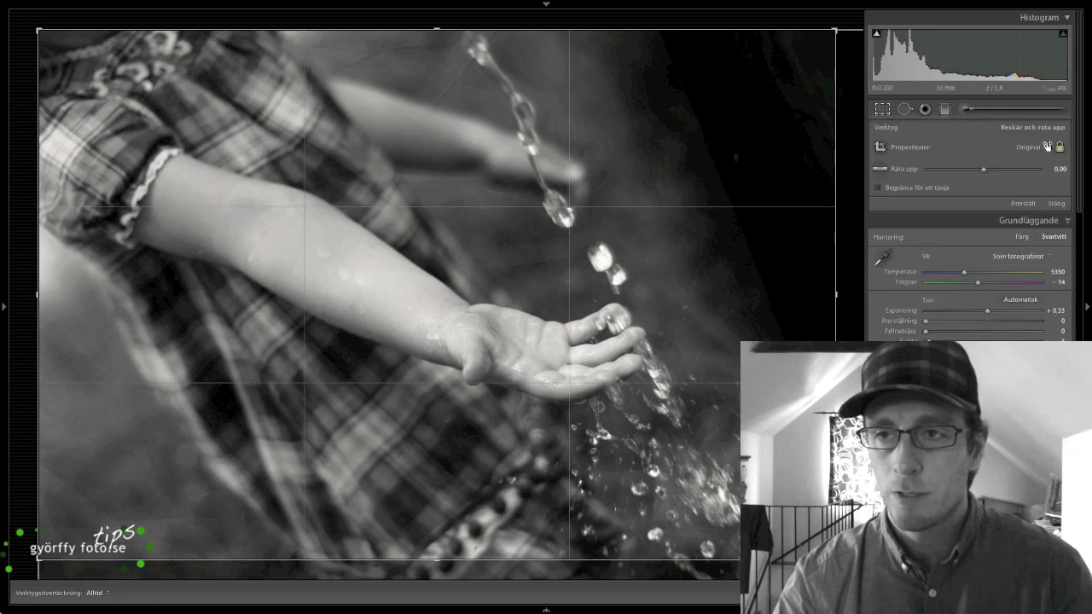
pyautogui.click(1057, 147)
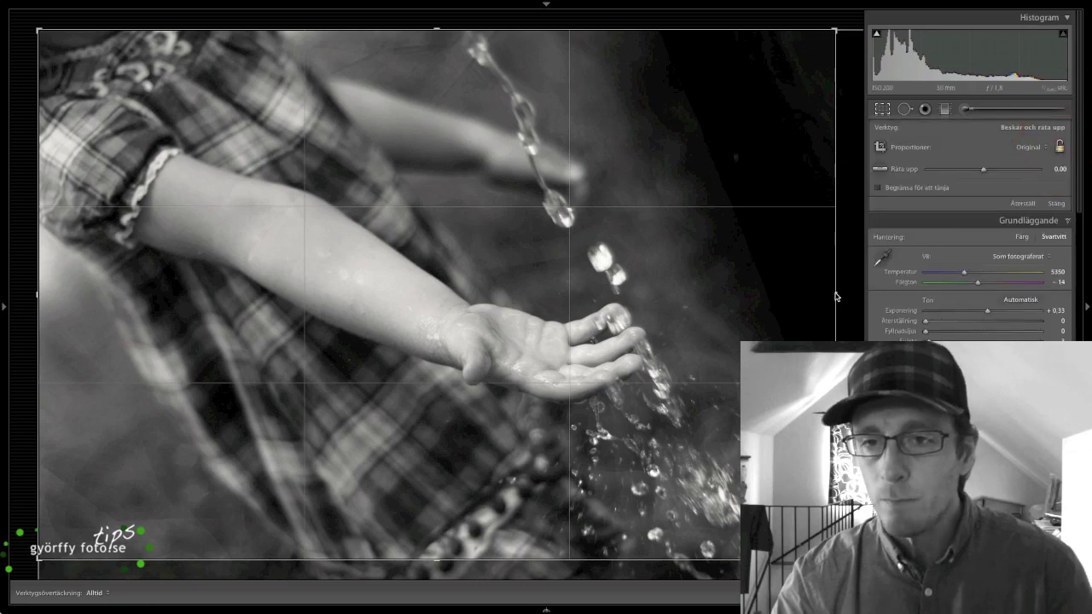
pyautogui.moveTo(837, 294); pyautogui.dragTo(807, 297)
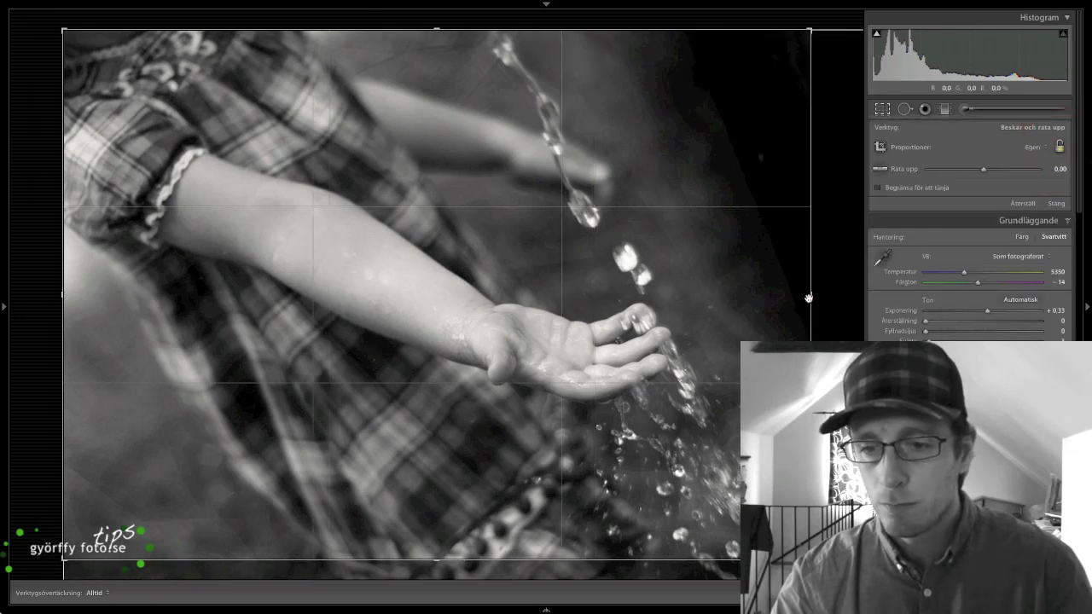
pyautogui.doubleClick(805, 295)
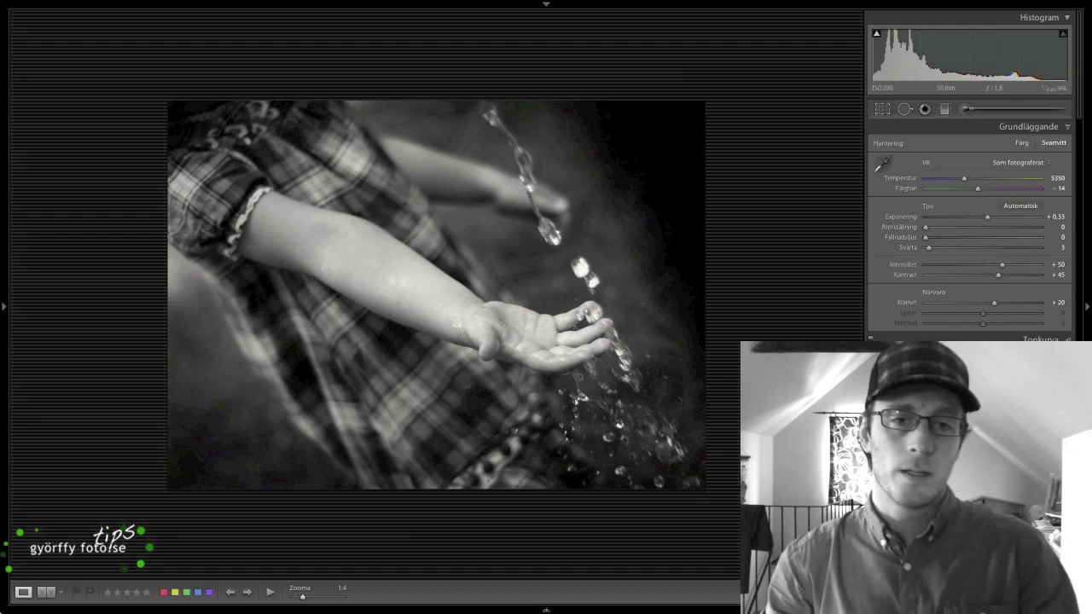
# Undo the crop.
pyautogui.hotkey('ctrl', 'z')
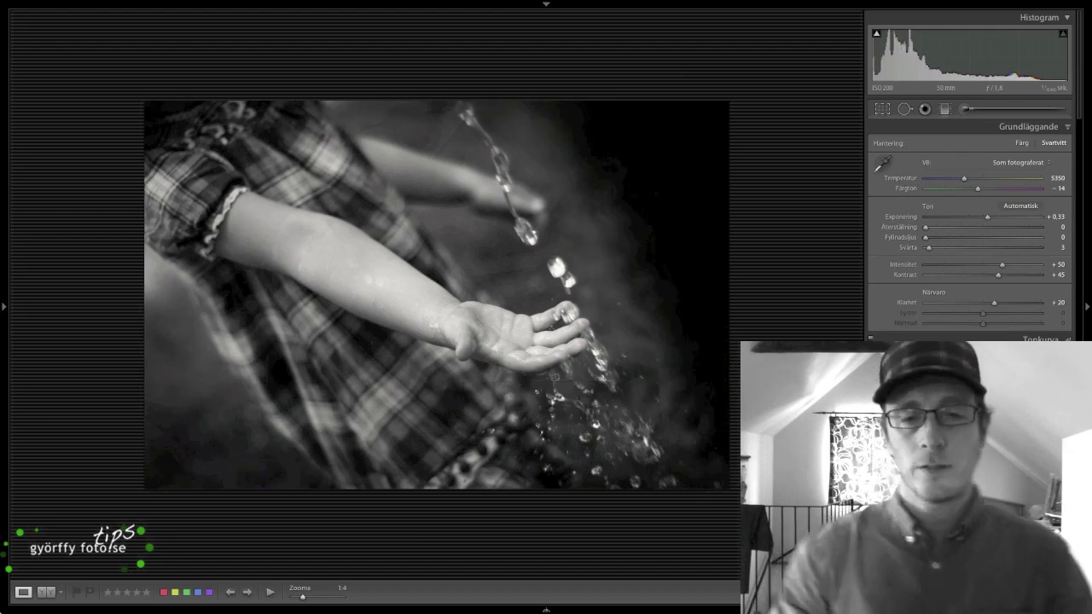